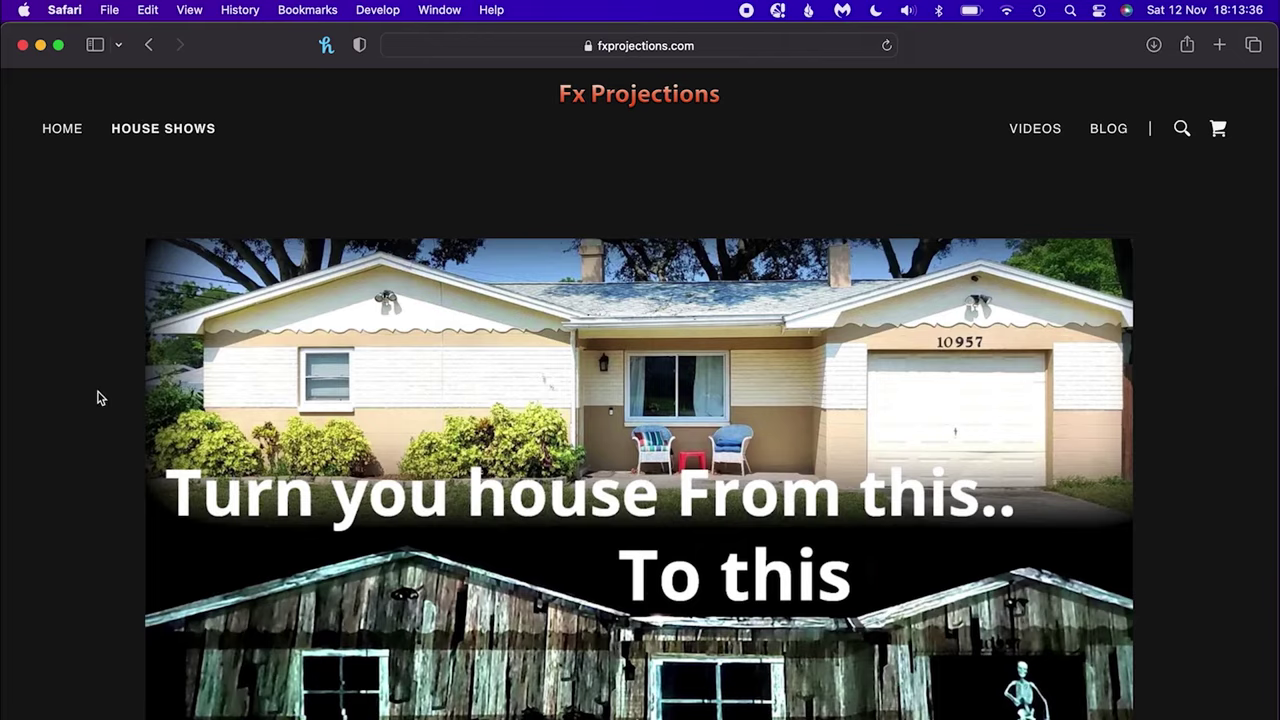
Scroll the Digital Pressworks Software page down to the Mac link and download the Mac version.
{"action": "scroll", "coordinate": [98, 398], "scroll_direction": "down", "scroll_amount": 10}
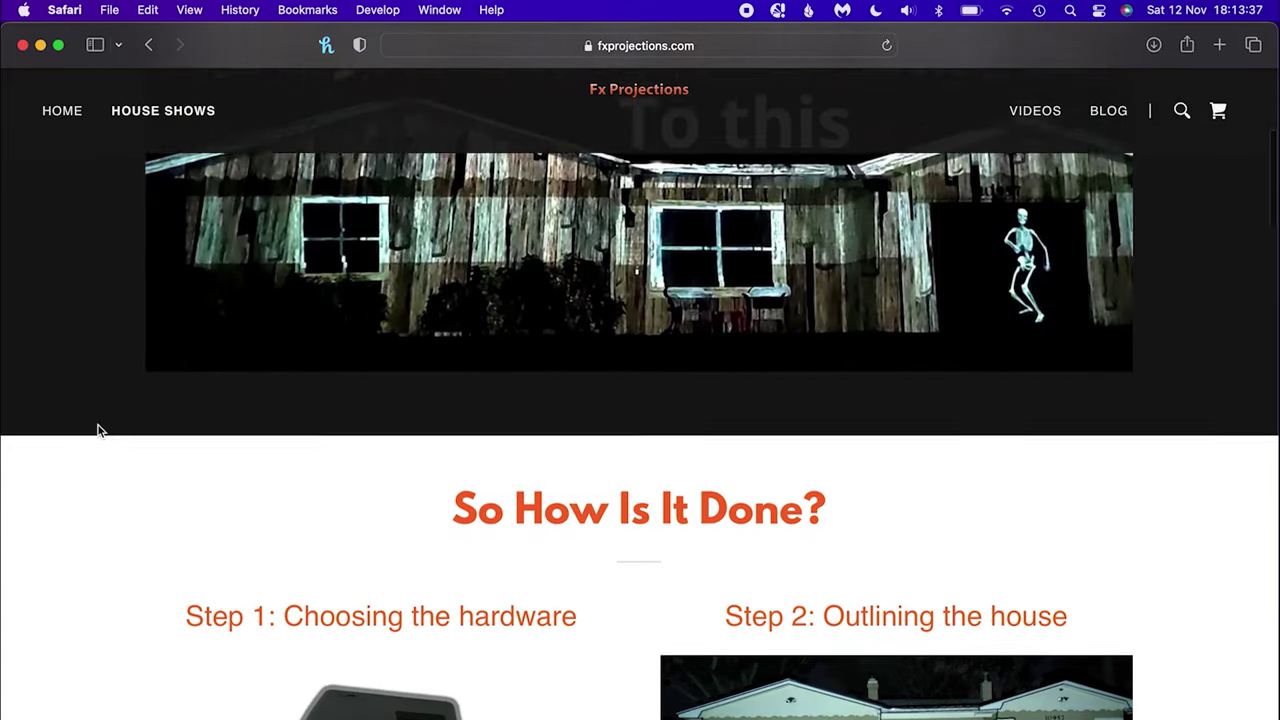
{"action": "scroll", "coordinate": [98, 431], "scroll_direction": "down", "scroll_amount": 3}
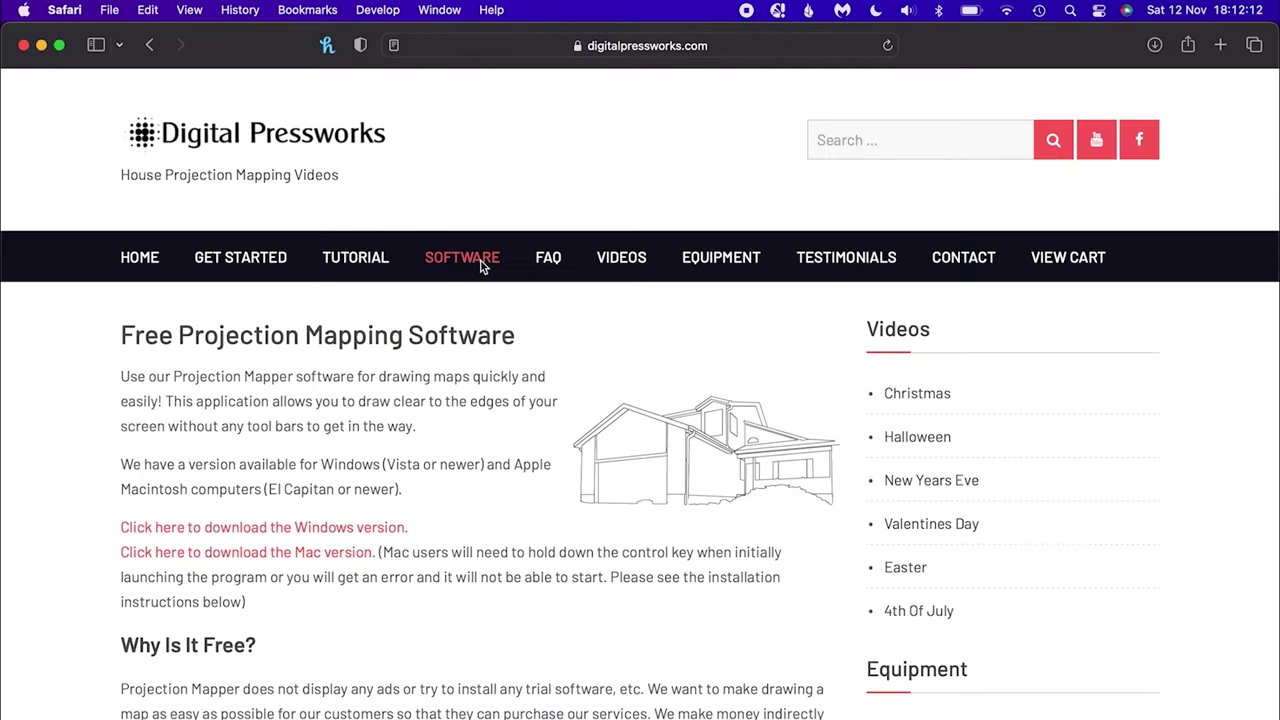
{"action": "scroll", "coordinate": [516, 370], "scroll_direction": "down", "scroll_amount": 5}
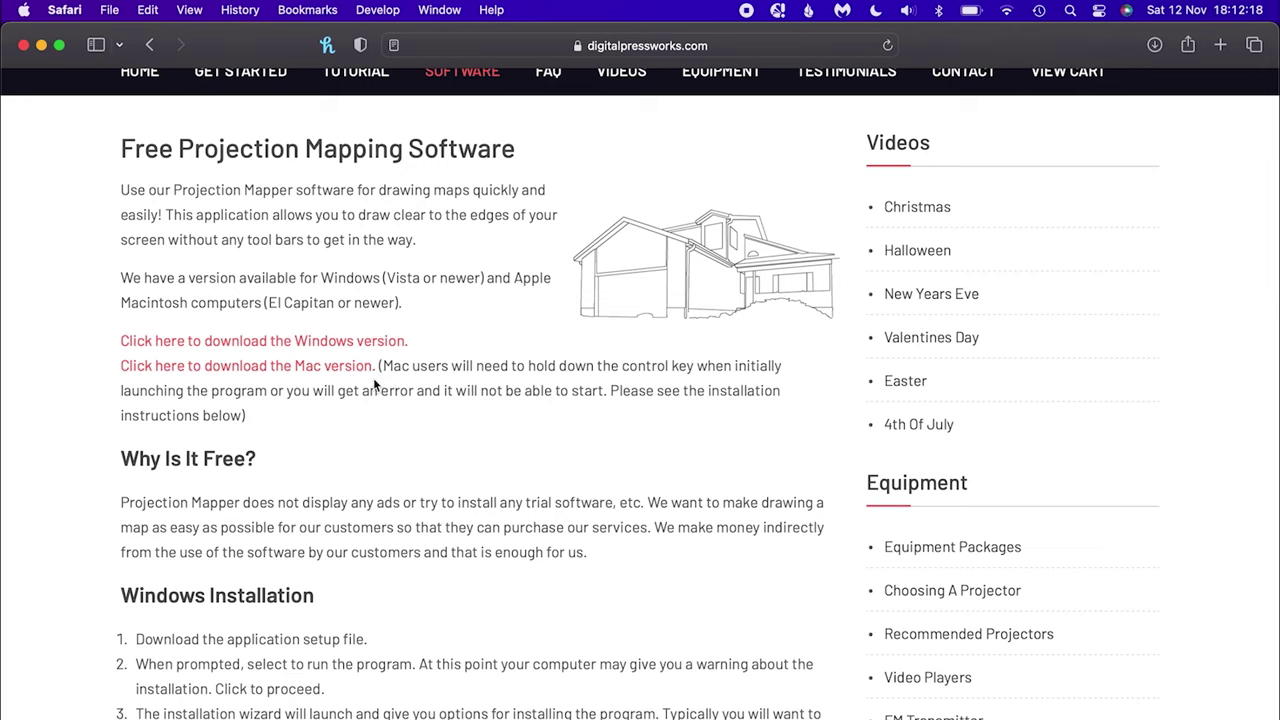
{"action": "left_click", "coordinate": [308, 373]}
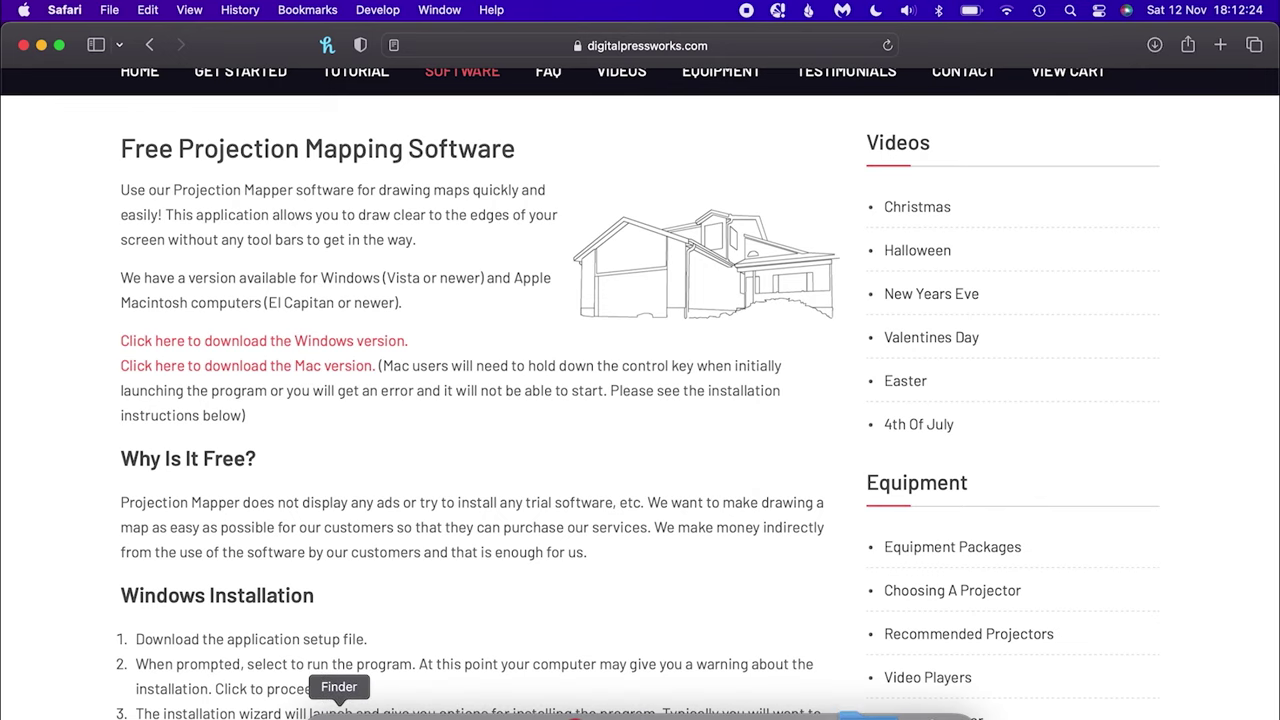
Go to Downloads in Finder and extract ProjectionMapperForMac.zip.
{"action": "left_click", "coordinate": [338, 712]}
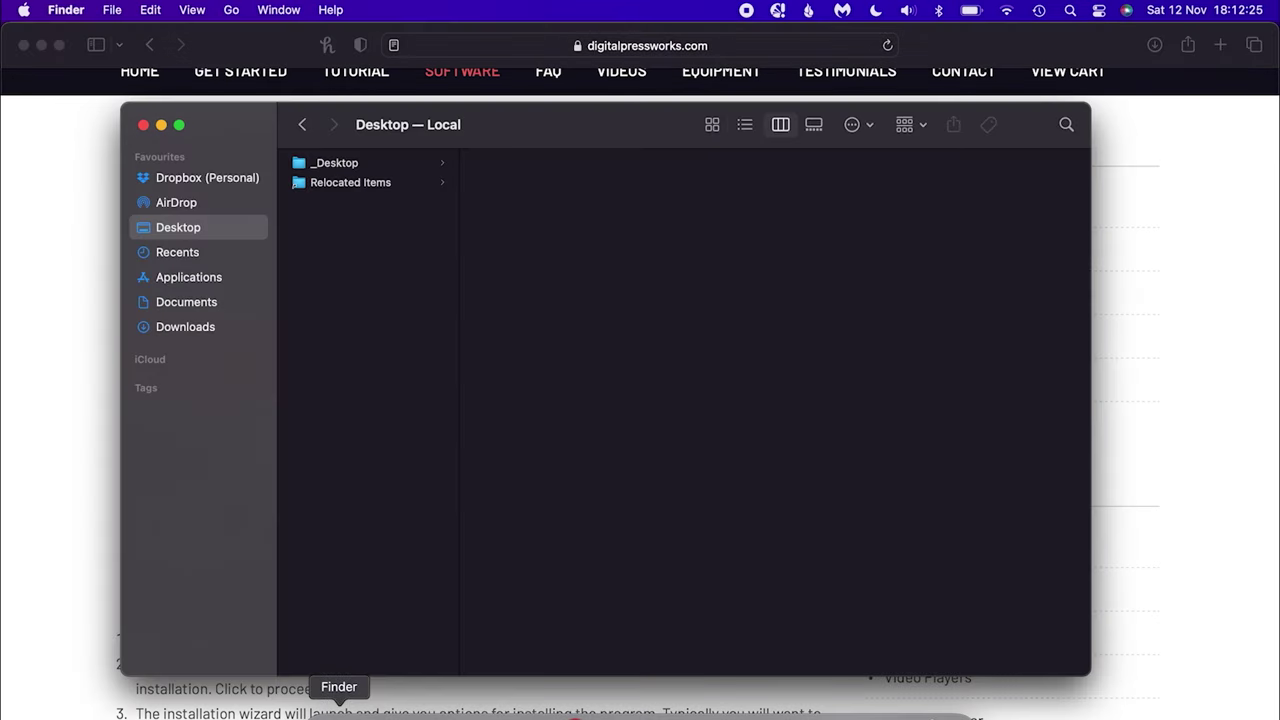
{"action": "left_click", "coordinate": [186, 328]}
{"action": "left_click", "coordinate": [362, 189]}
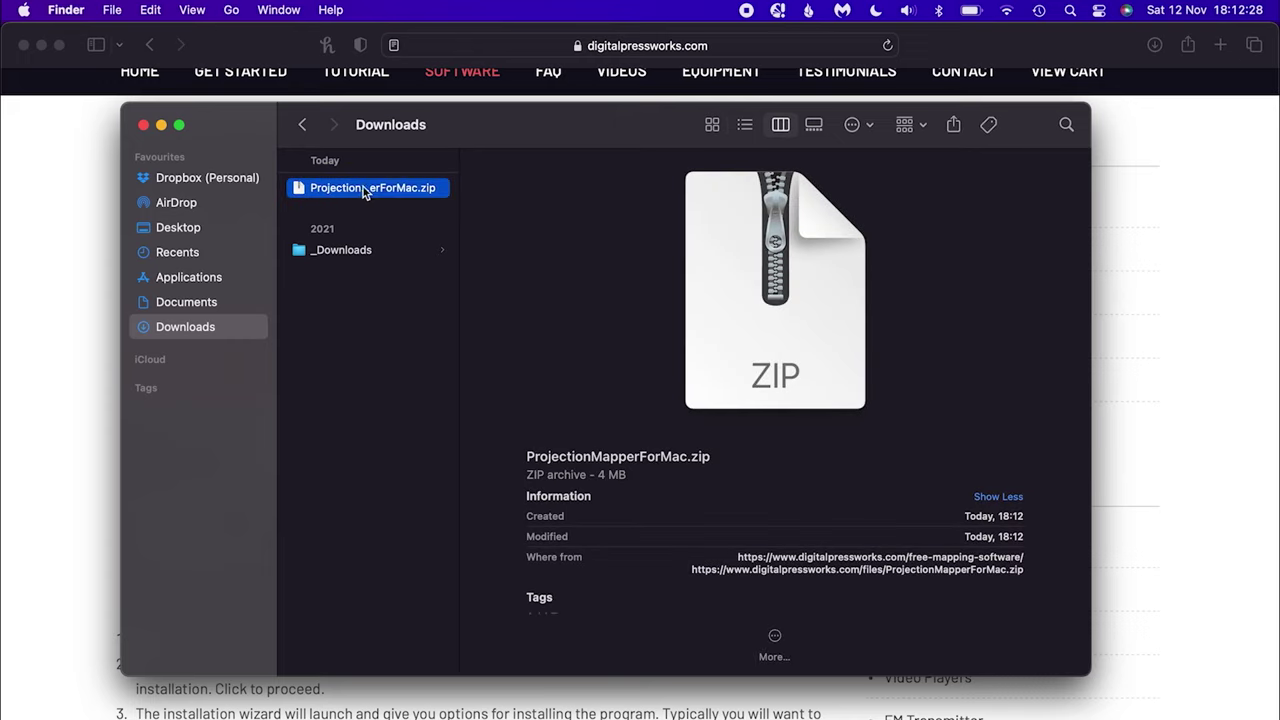
{"action": "double_click", "coordinate": [407, 190]}
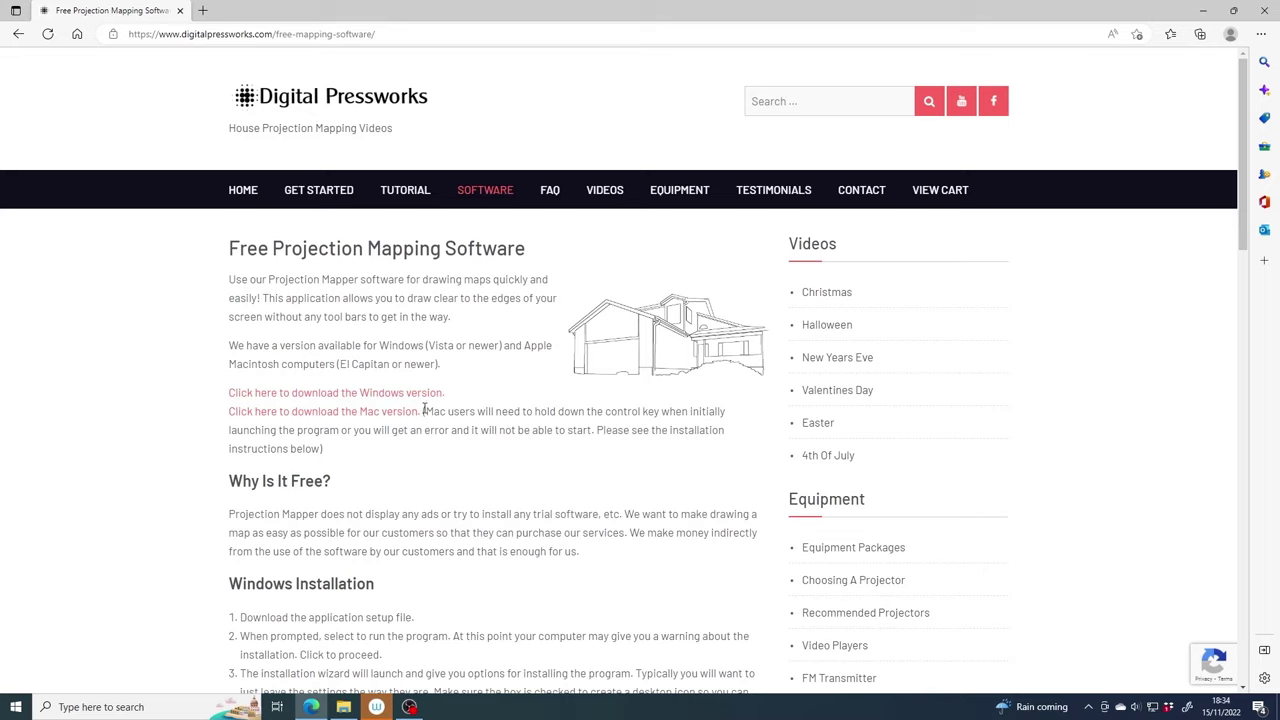
Download and install ProjectionMapperSetup.exe, then move the ProjectionMapper shortcut to mid-desktop.
{"action": "left_click", "coordinate": [383, 399]}
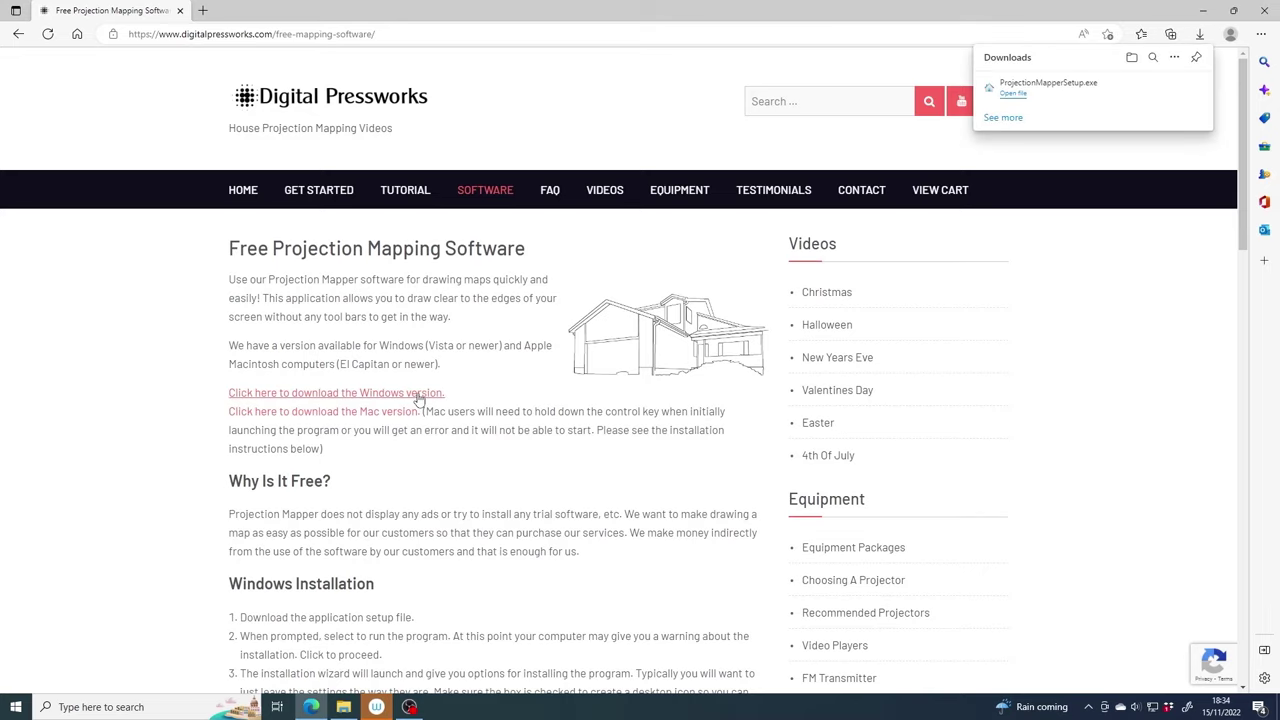
{"action": "left_click", "coordinate": [1014, 94]}
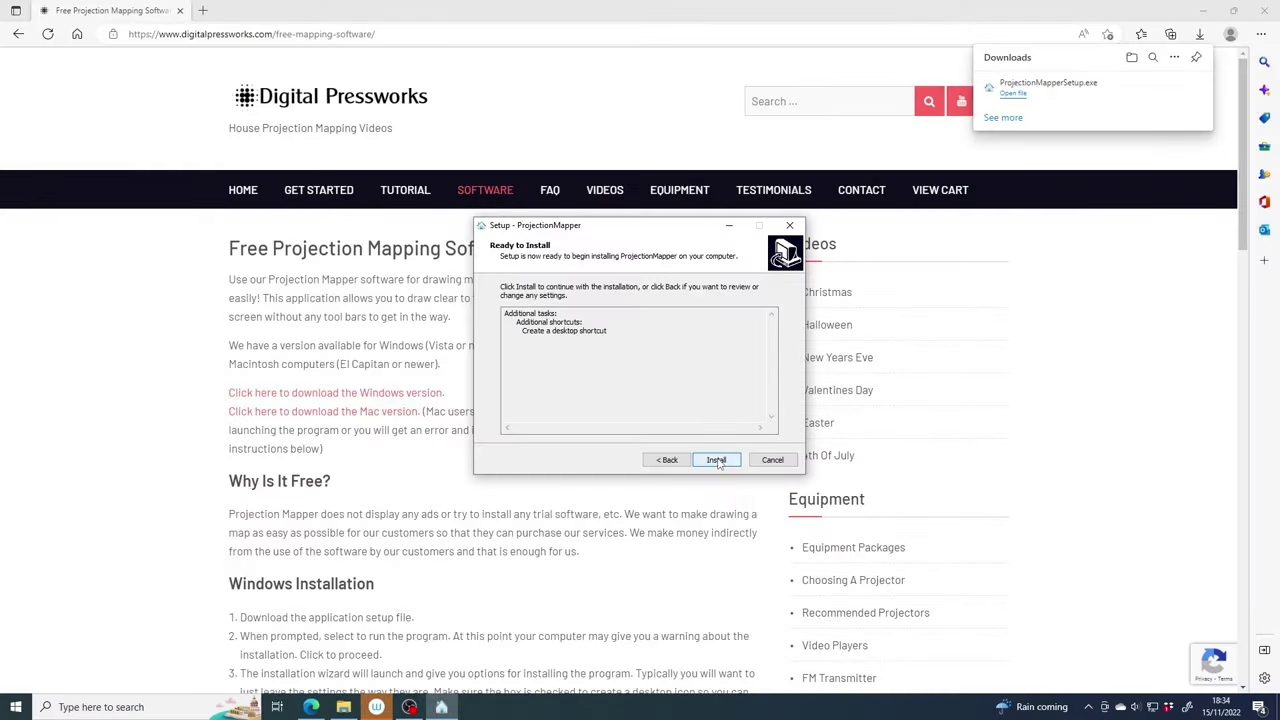
{"action": "left_click", "coordinate": [716, 460]}
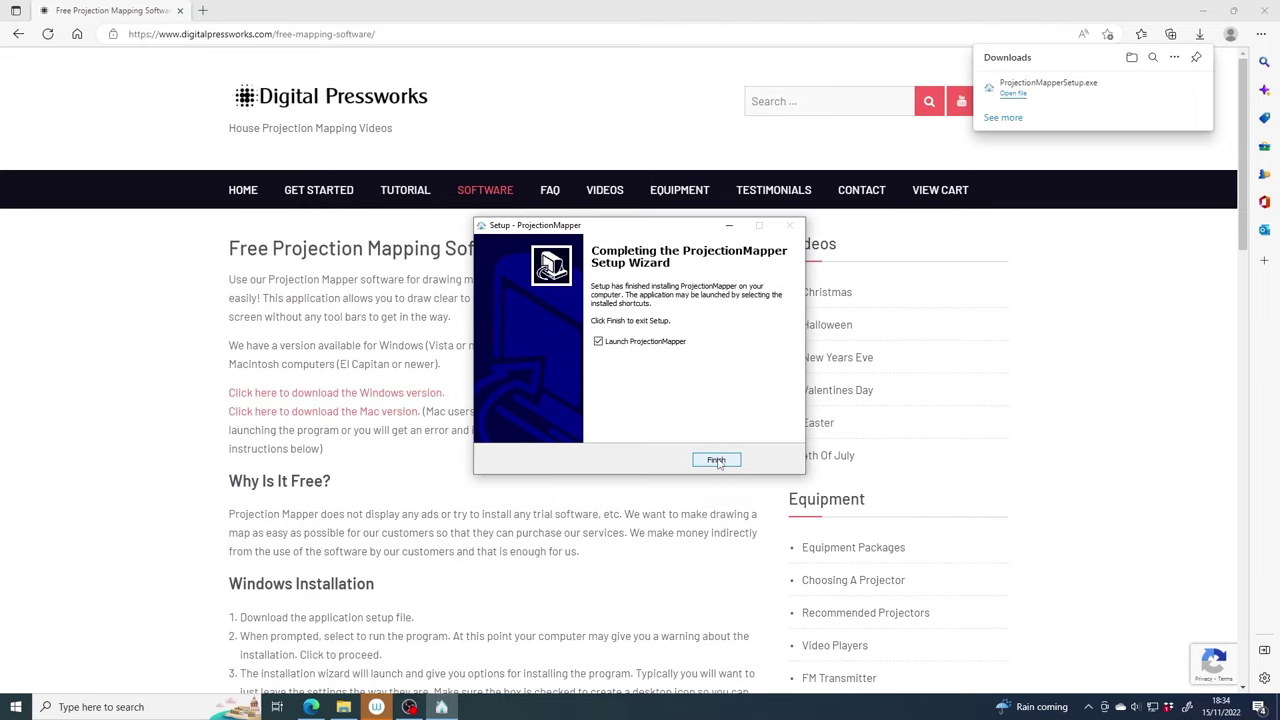
{"action": "left_click", "coordinate": [716, 460]}
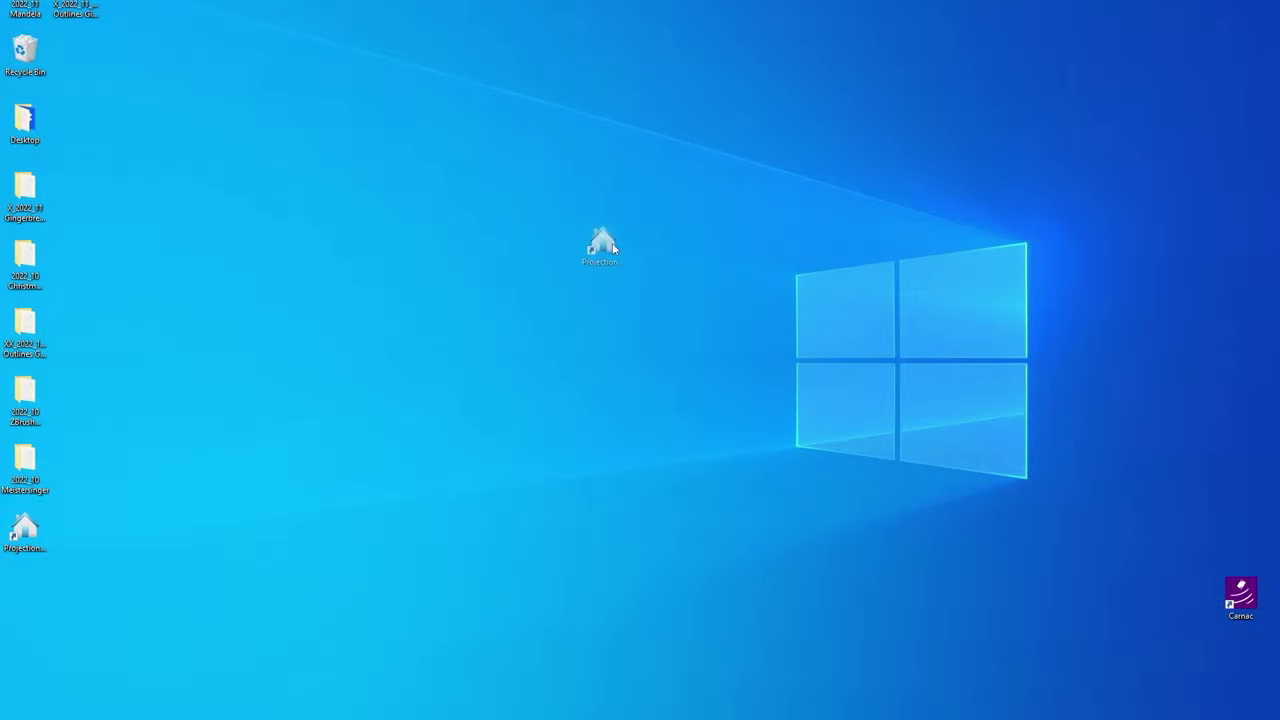
{"action": "left_click_drag", "start_coordinate": [613, 247], "coordinate": [622, 256]}
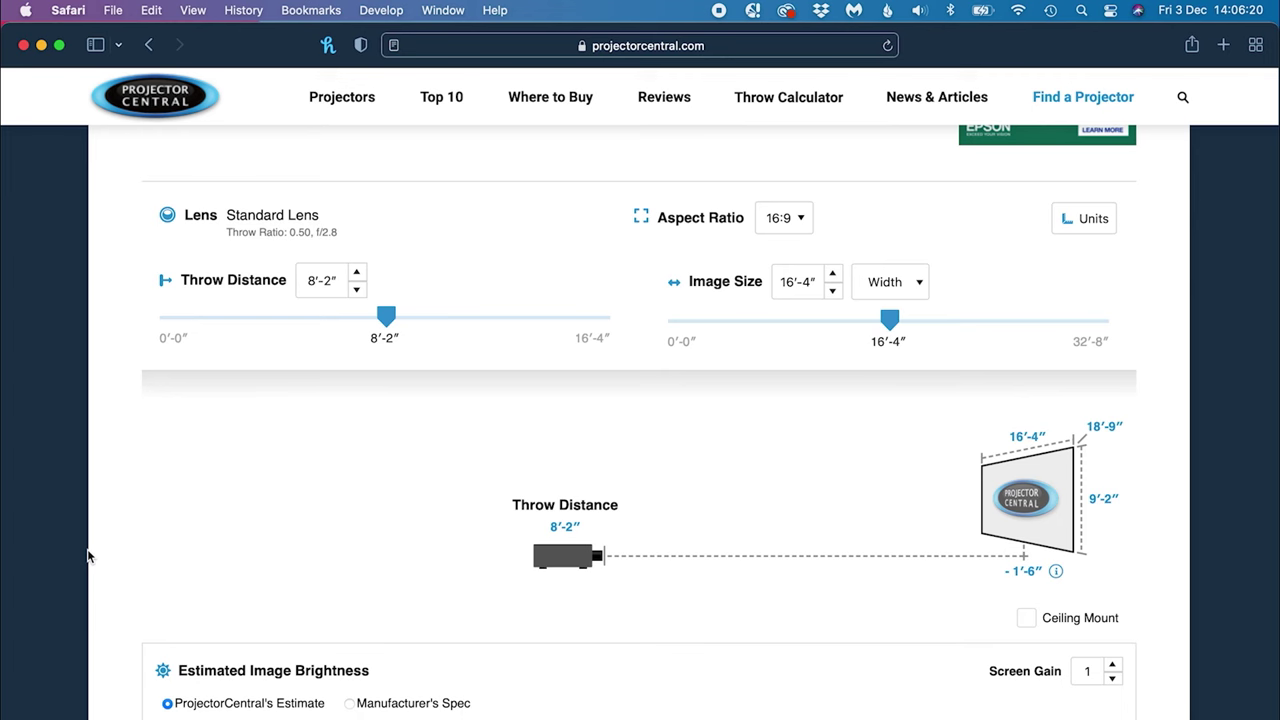
Drag the Projector Central throw slider to shorter distances, then search Amazon for 'short throw projector'.
{"action": "scroll", "coordinate": [88, 556], "scroll_direction": "up", "scroll_amount": 1}
{"action": "left_click_drag", "start_coordinate": [384, 322], "coordinate": [446, 322]}
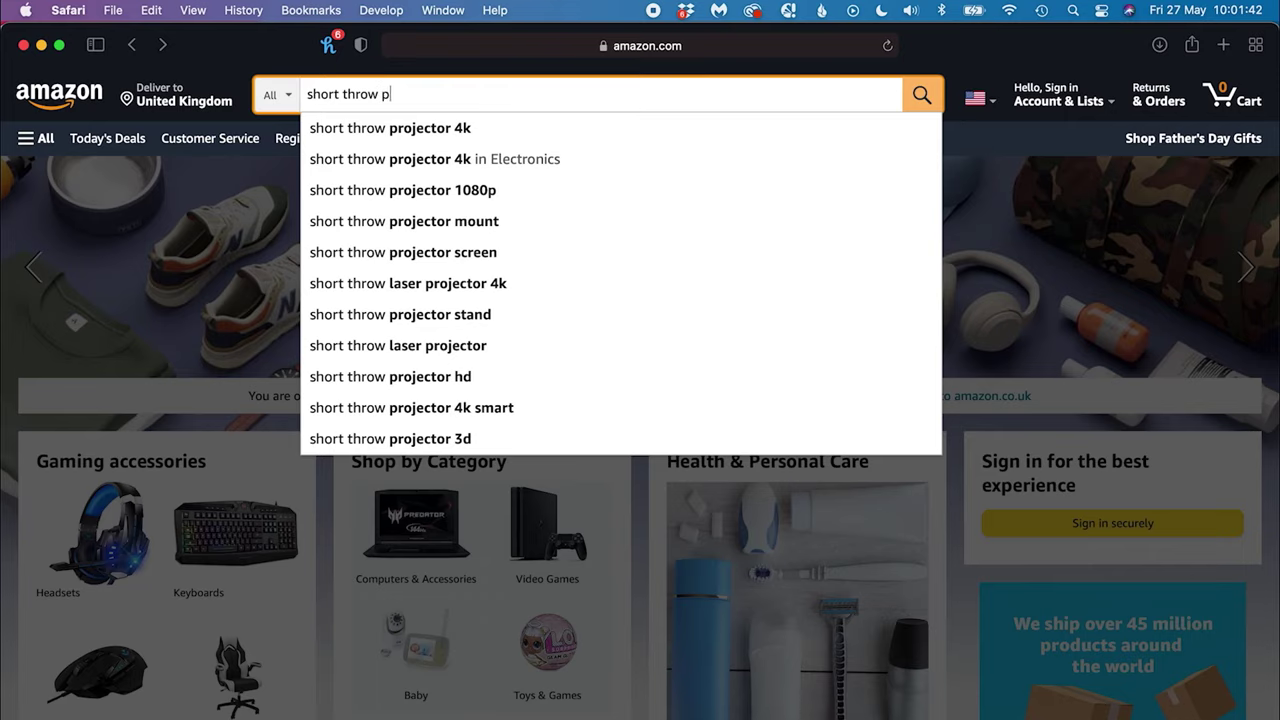
{"action": "type", "text": "rojector"}
{"action": "key", "text": "Return"}
{"action": "scroll", "coordinate": [974, 372], "scroll_direction": "down", "scroll_amount": 2}
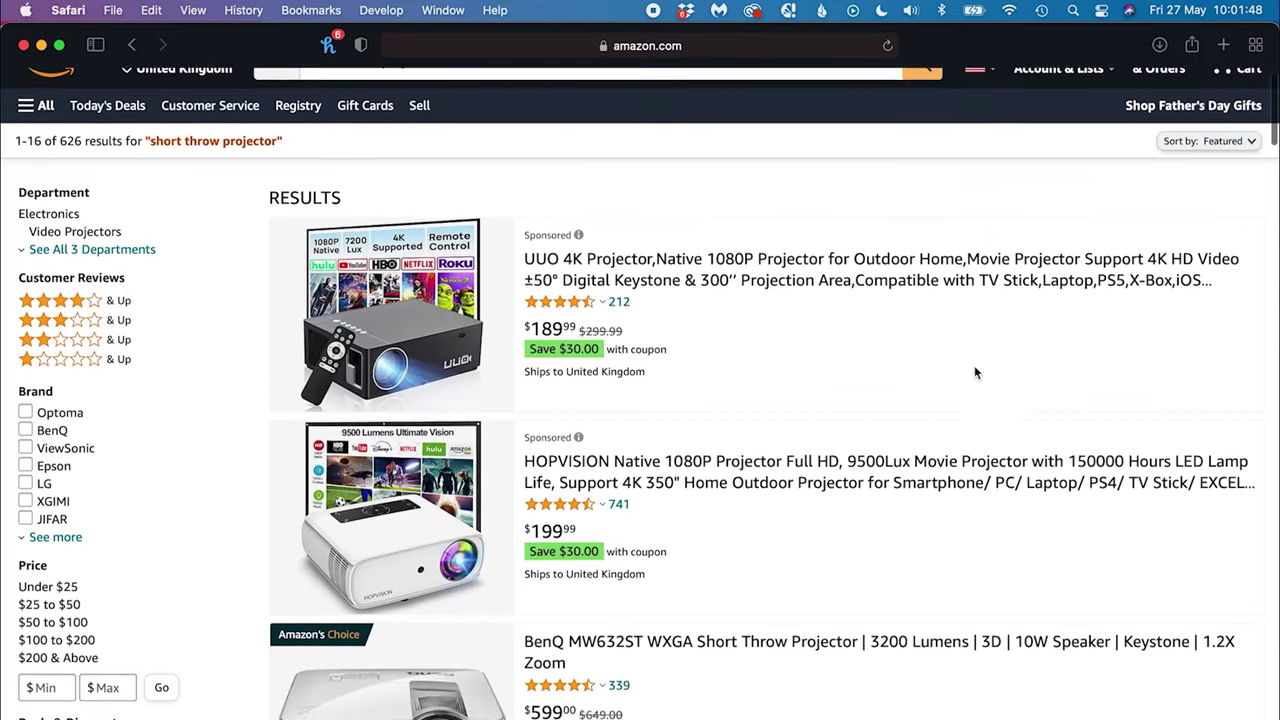
{"action": "scroll", "coordinate": [975, 372], "scroll_direction": "down", "scroll_amount": 6}
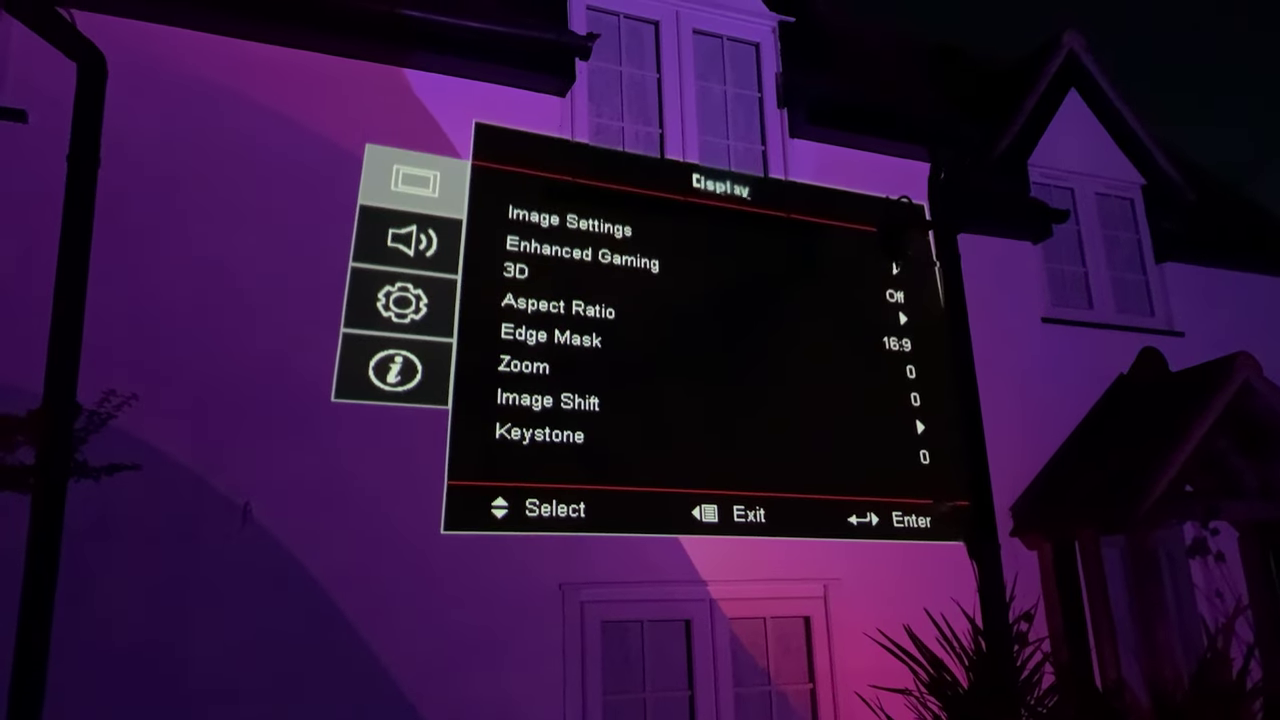
{"action": "key", "text": "Down"}
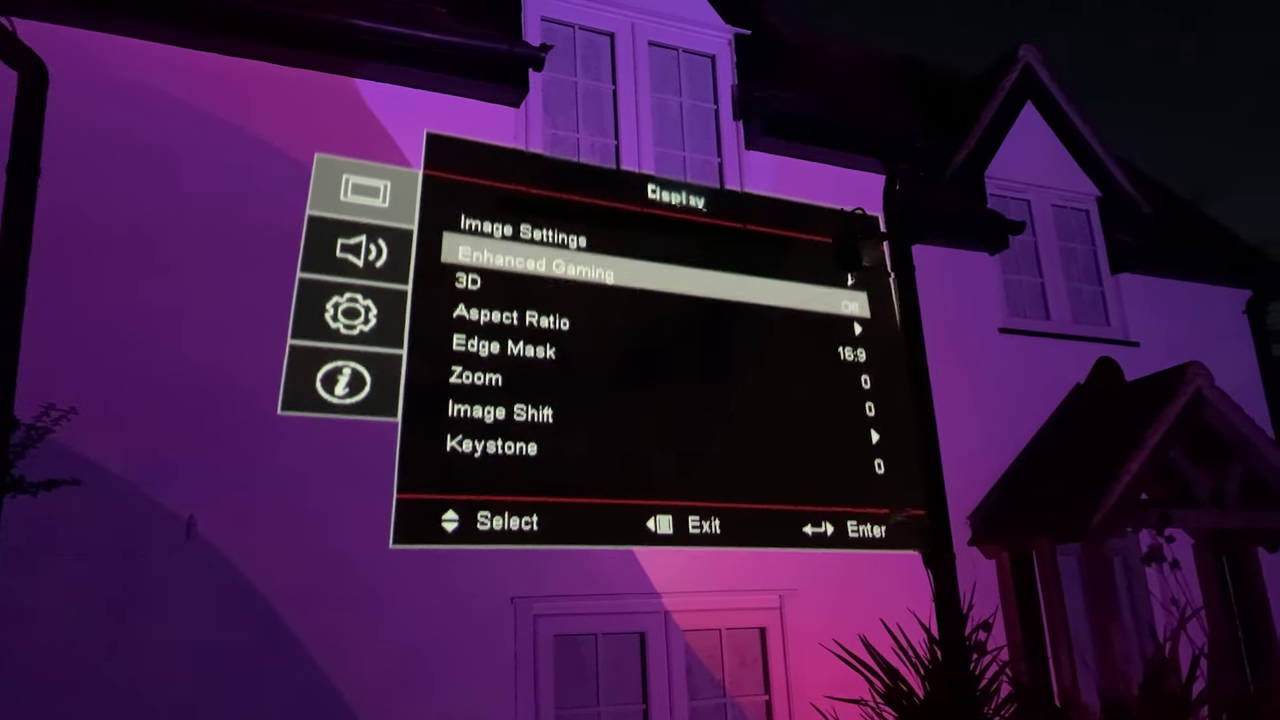
{"action": "key", "text": "Down"}
{"action": "key", "text": "Down"}
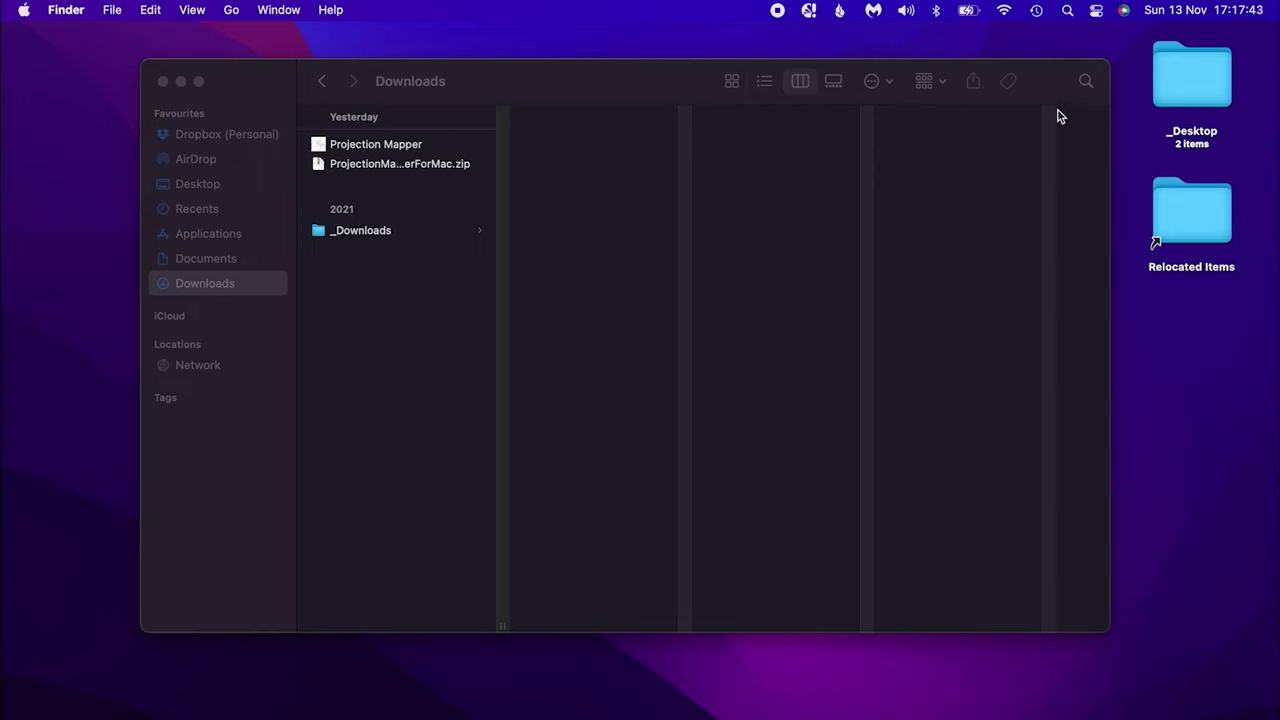
Check the projector's screen mirroring options from the Mac's menu-bar quick settings.
{"action": "left_click", "coordinate": [1097, 11]}
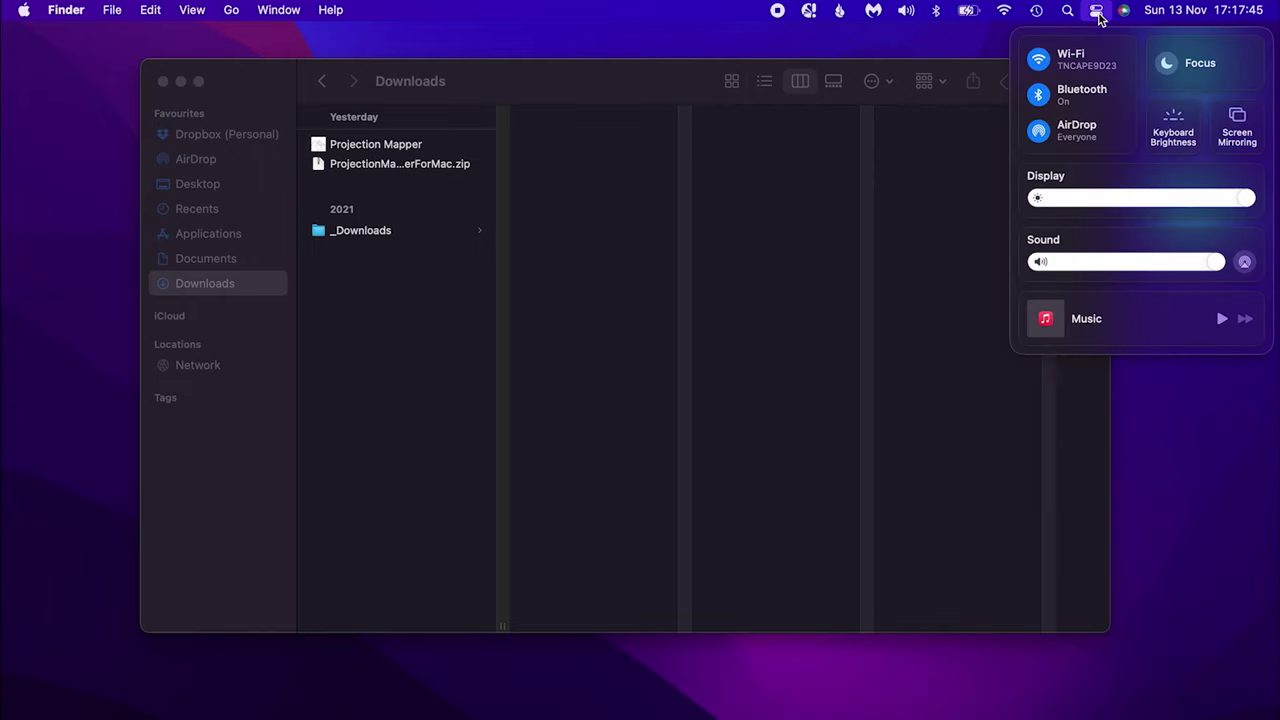
{"action": "left_click", "coordinate": [1243, 145]}
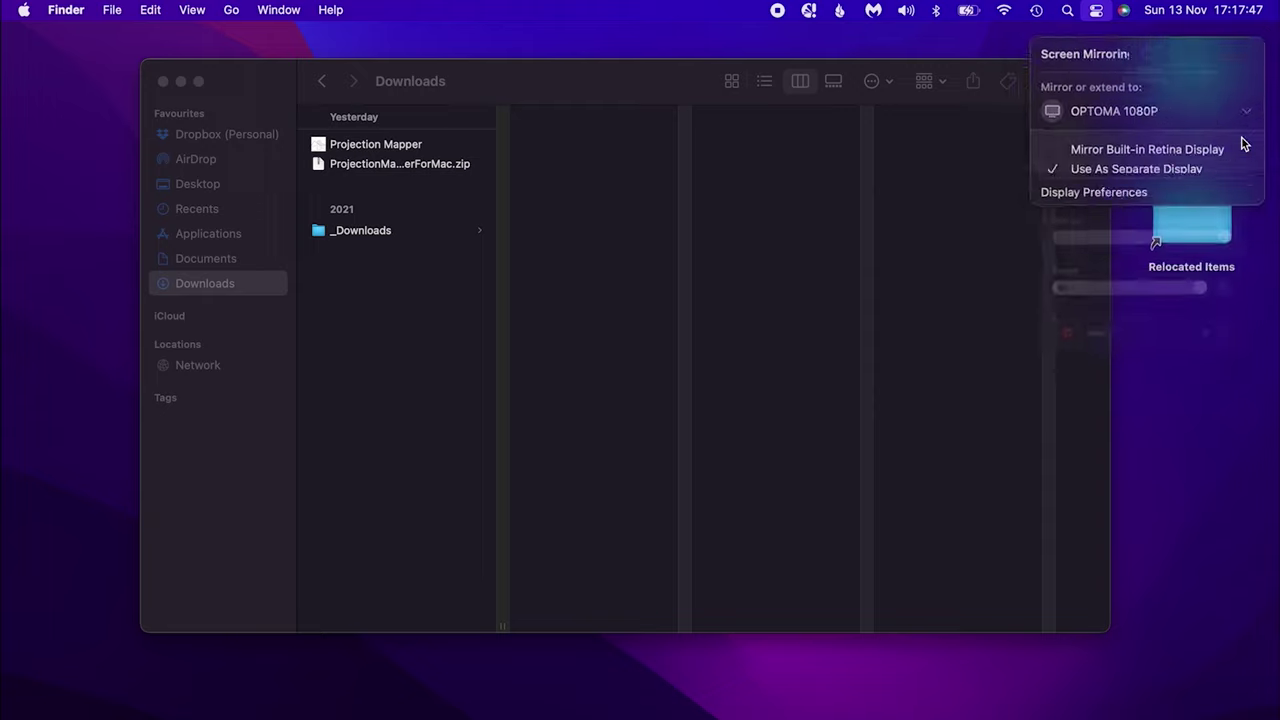
{"action": "left_click", "coordinate": [1108, 201]}
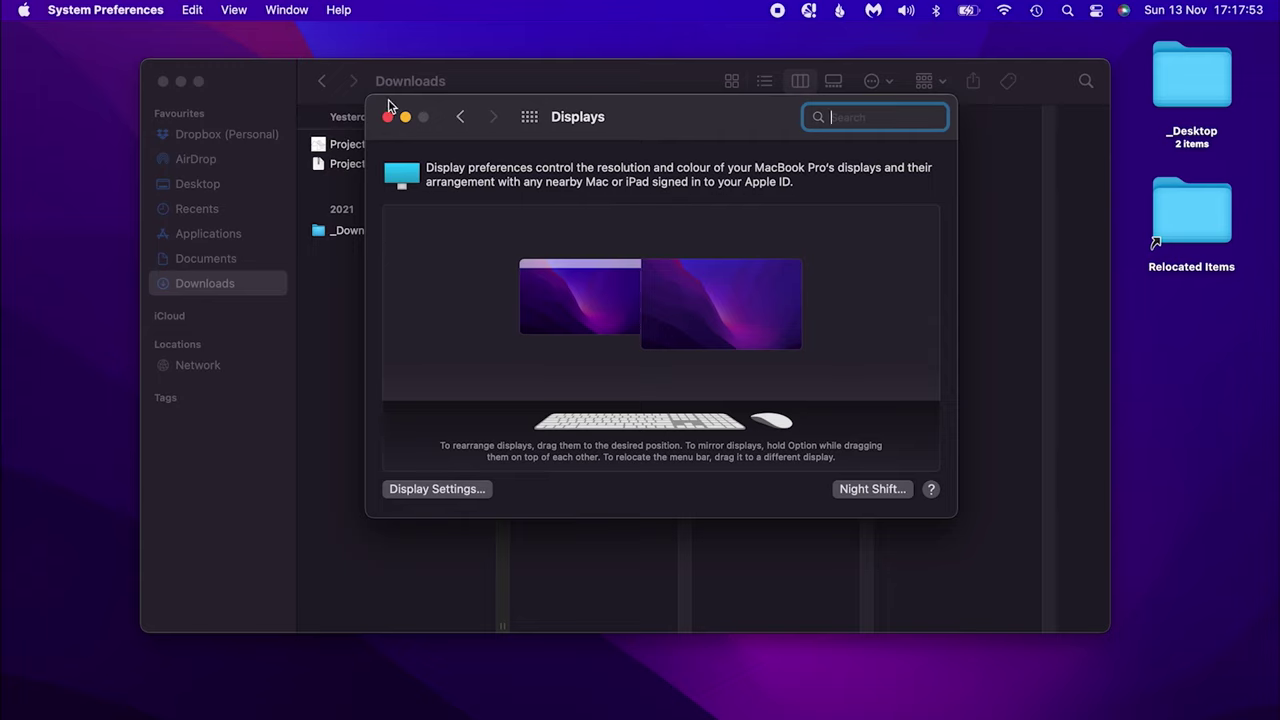
{"action": "left_click", "coordinate": [388, 117]}
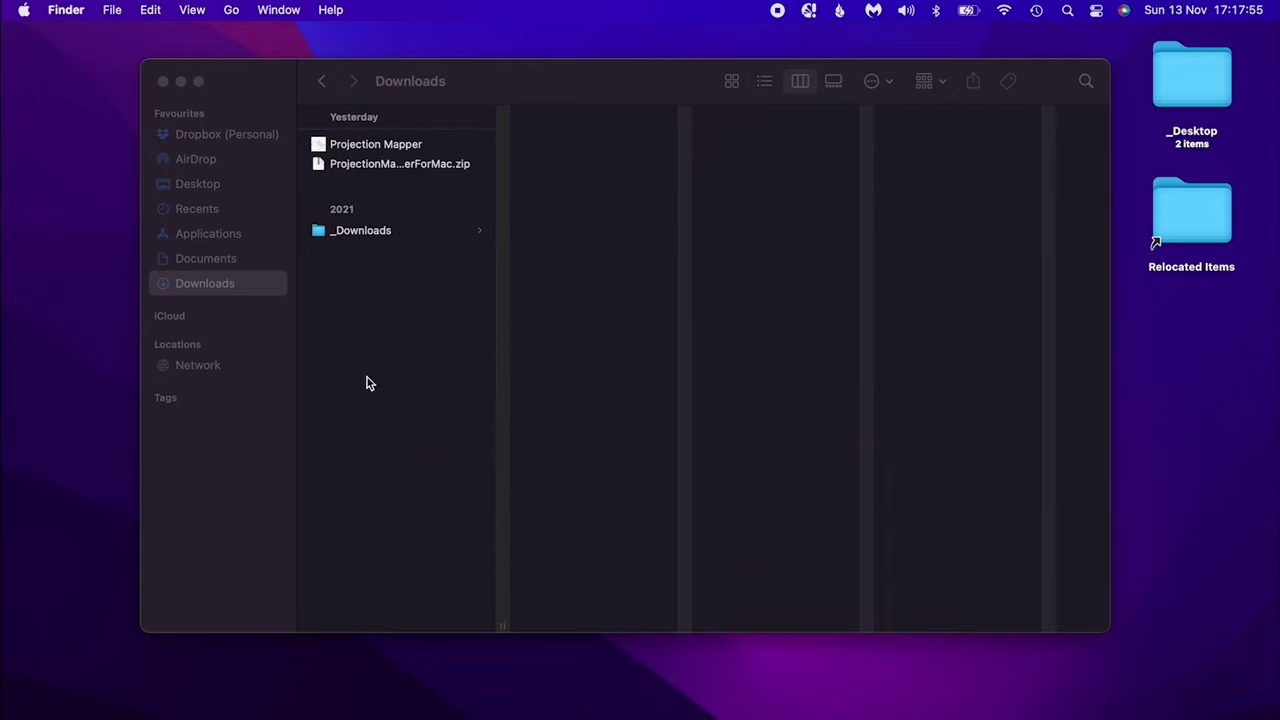
In System Preferences > Displays, set OPTOMA 1080P to Mirror at Default resolution.
{"action": "left_click", "coordinate": [23, 10]}
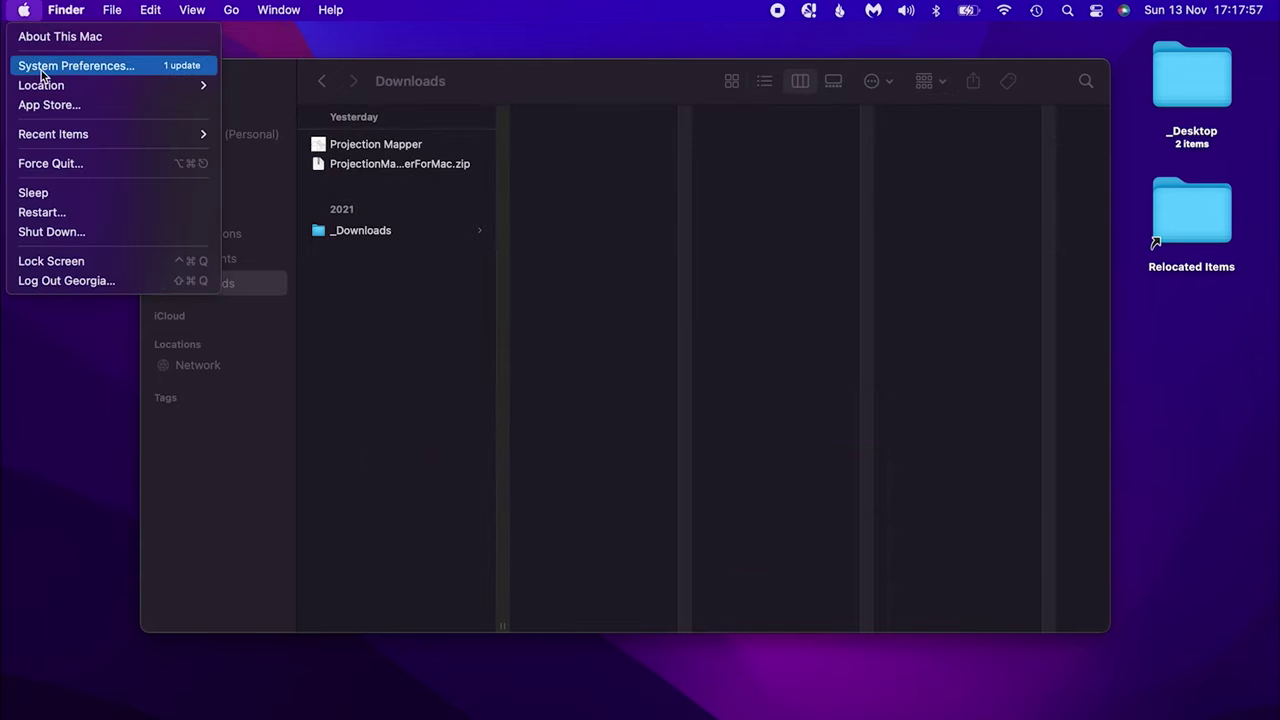
{"action": "left_click", "coordinate": [90, 74]}
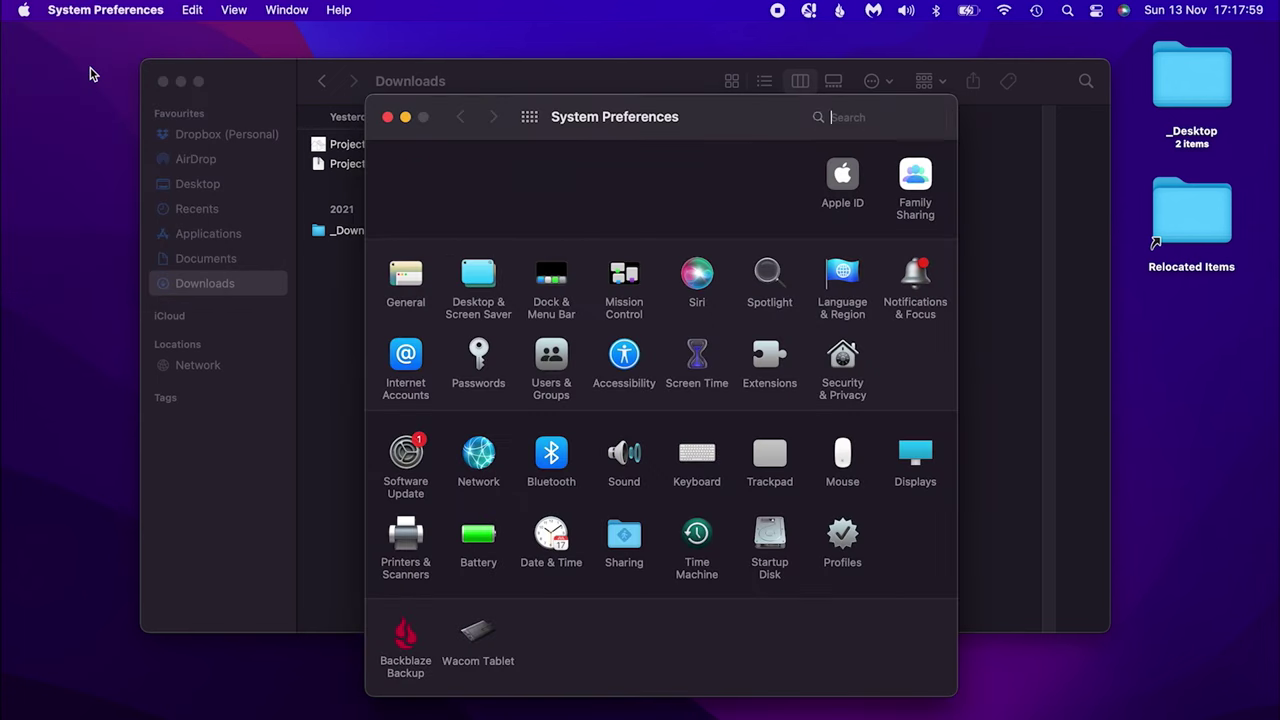
{"action": "left_click", "coordinate": [910, 455]}
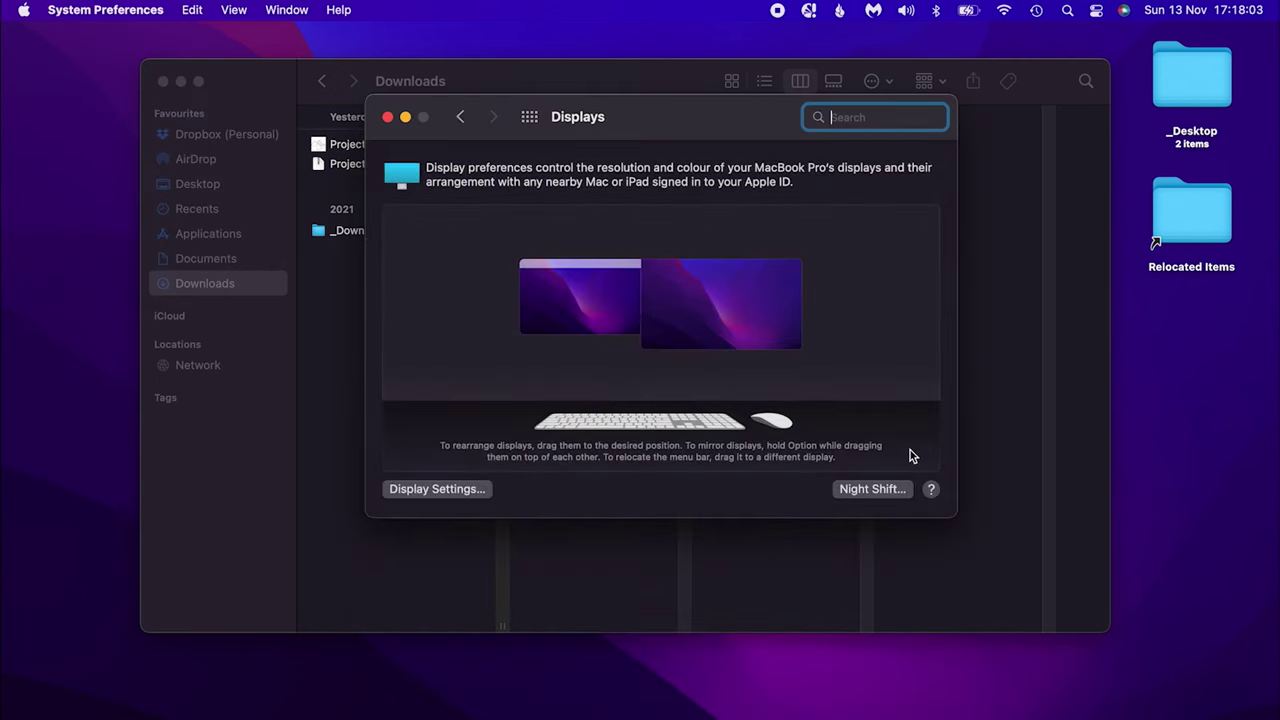
{"action": "left_click", "coordinate": [452, 492]}
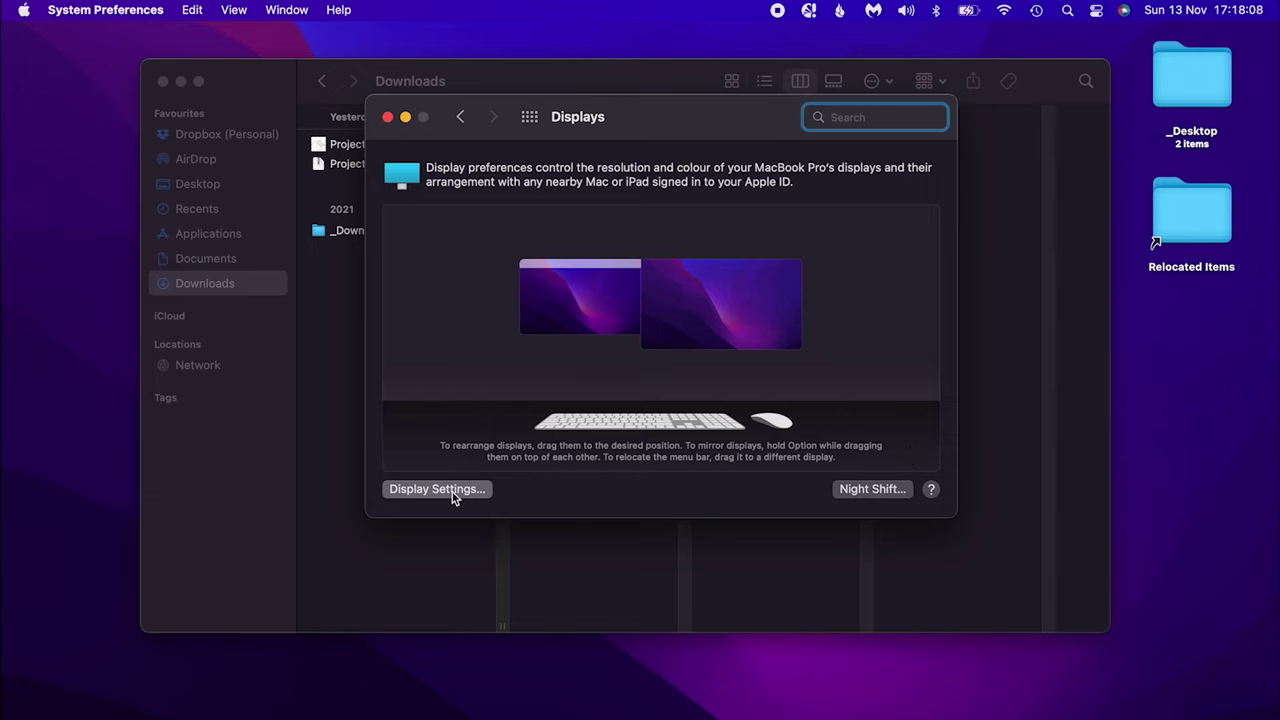
{"action": "left_click", "coordinate": [716, 175]}
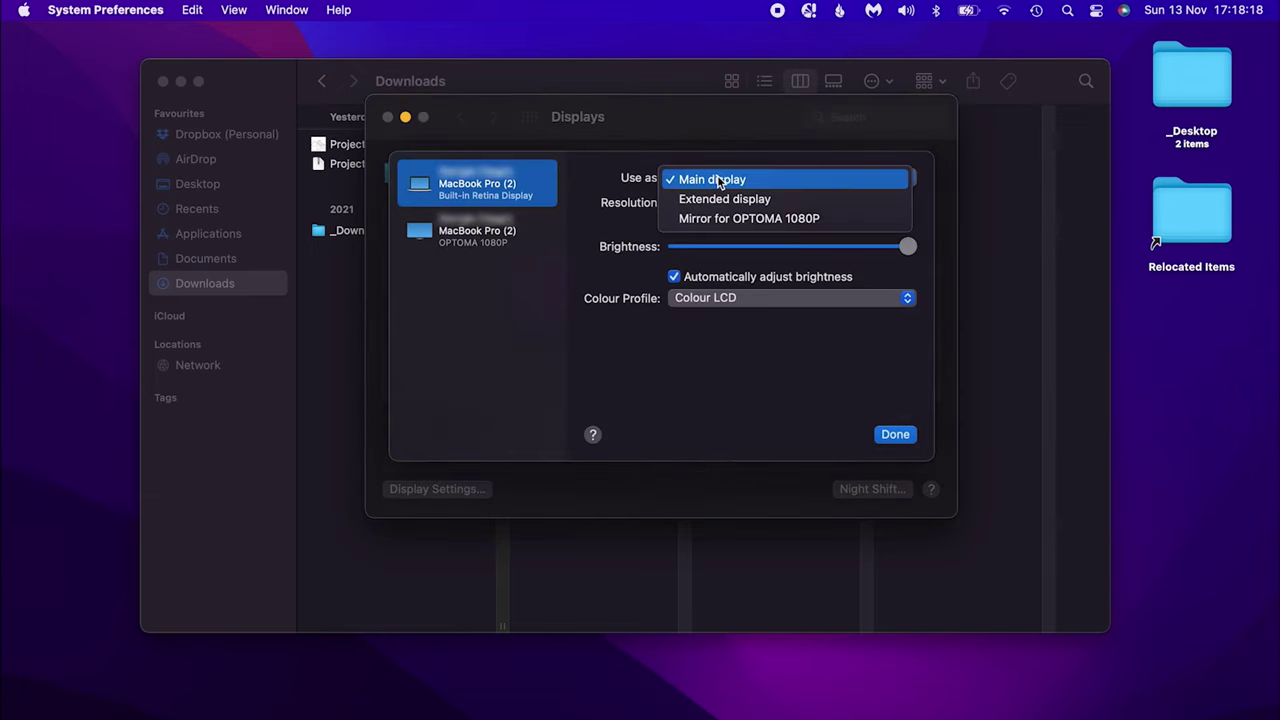
{"action": "left_click", "coordinate": [756, 220]}
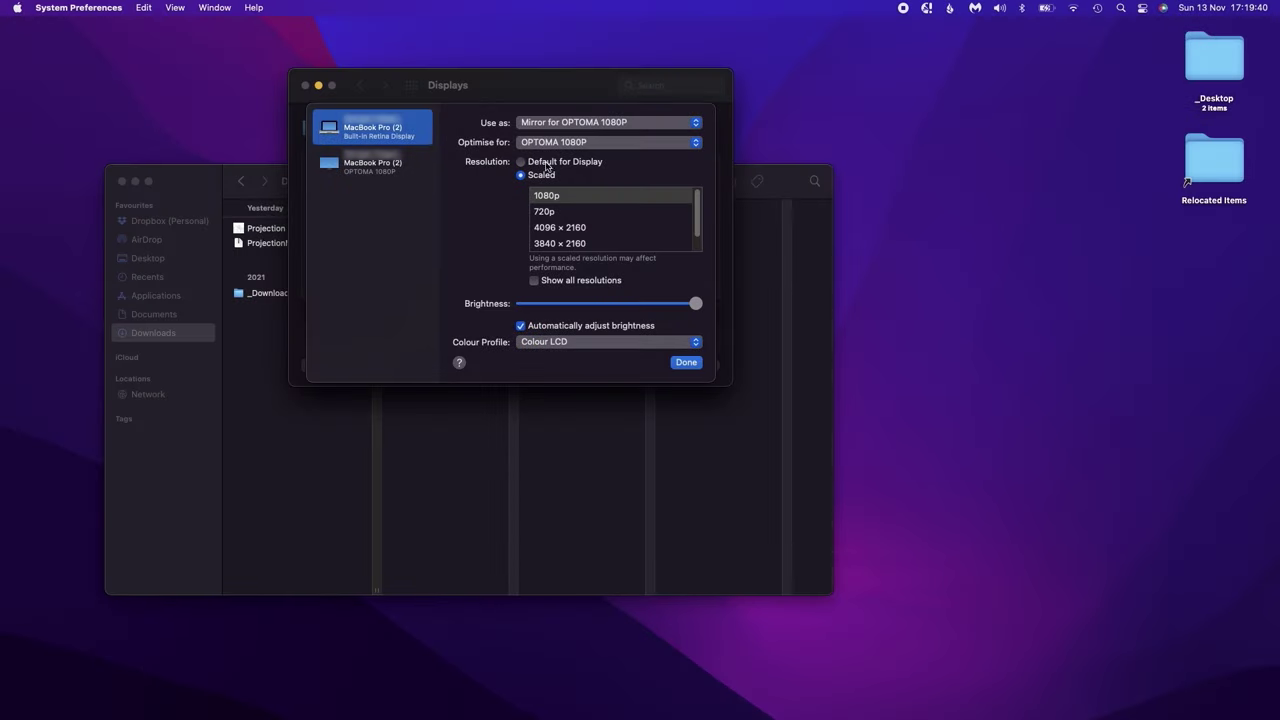
{"action": "left_click", "coordinate": [520, 162]}
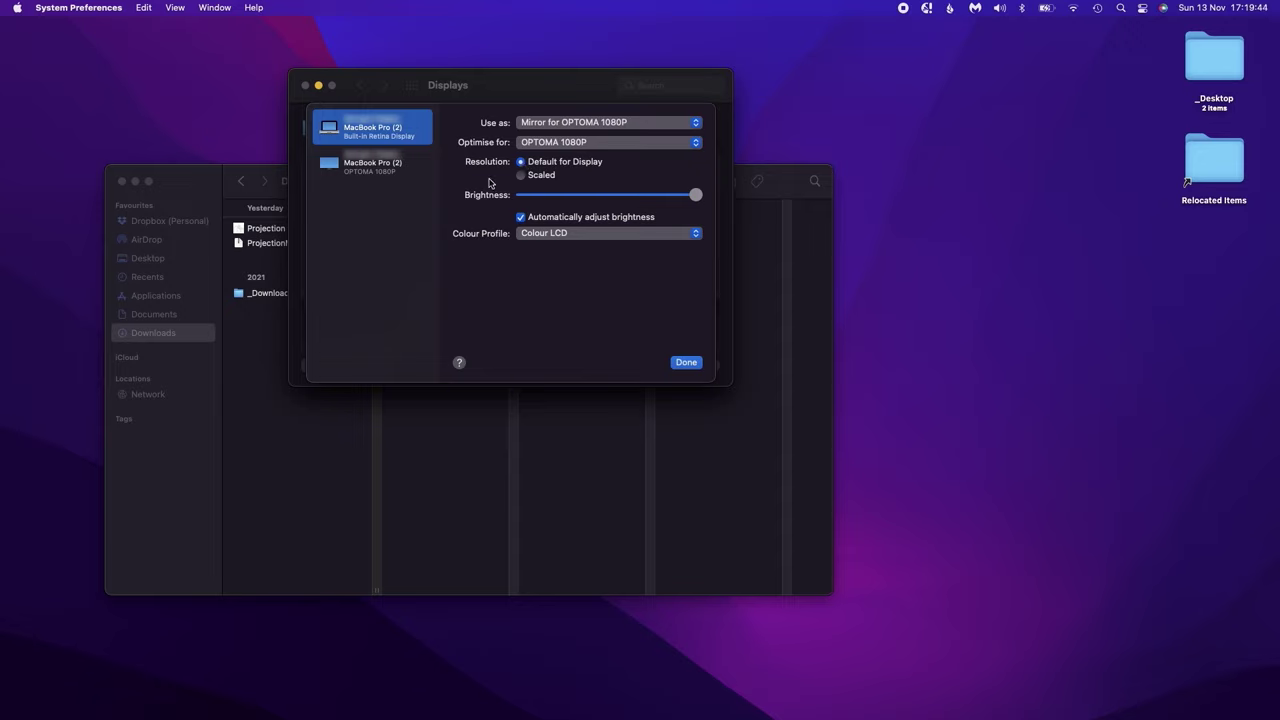
{"action": "left_click", "coordinate": [687, 364]}
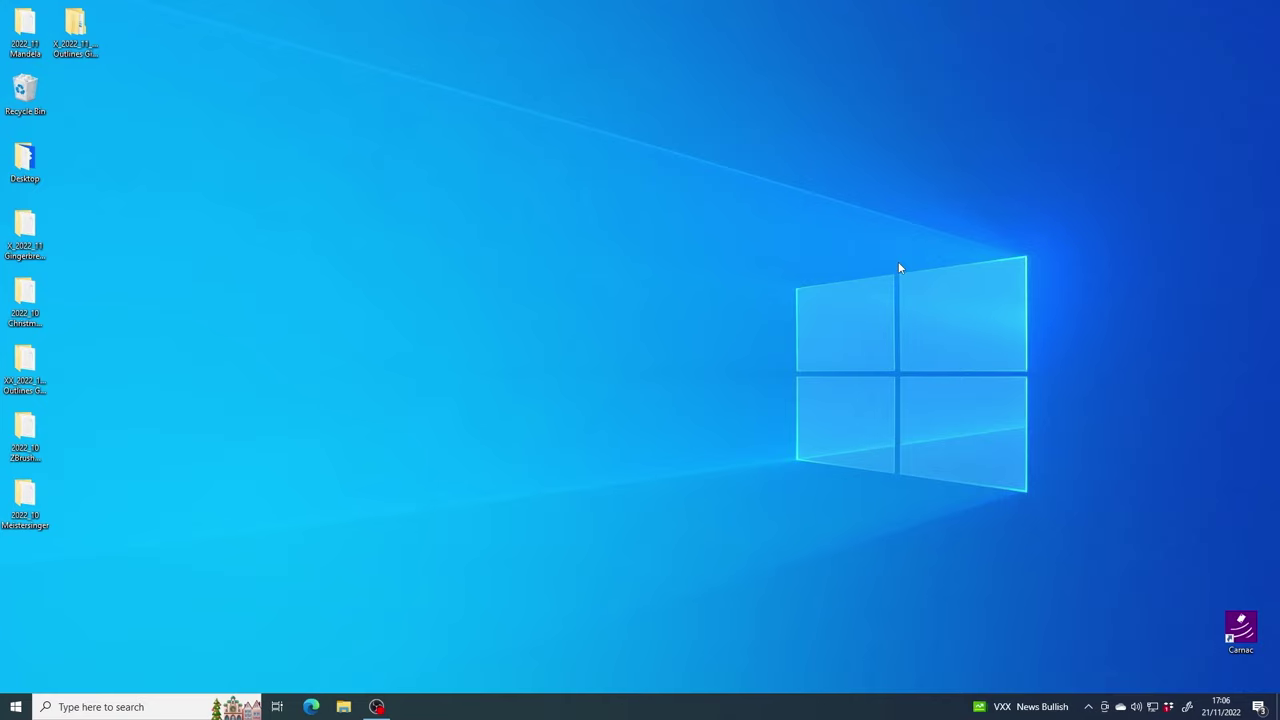
Open Windows Settings > System > Display and keep the resolution at 1920 × 1080.
{"action": "right_click", "coordinate": [564, 314]}
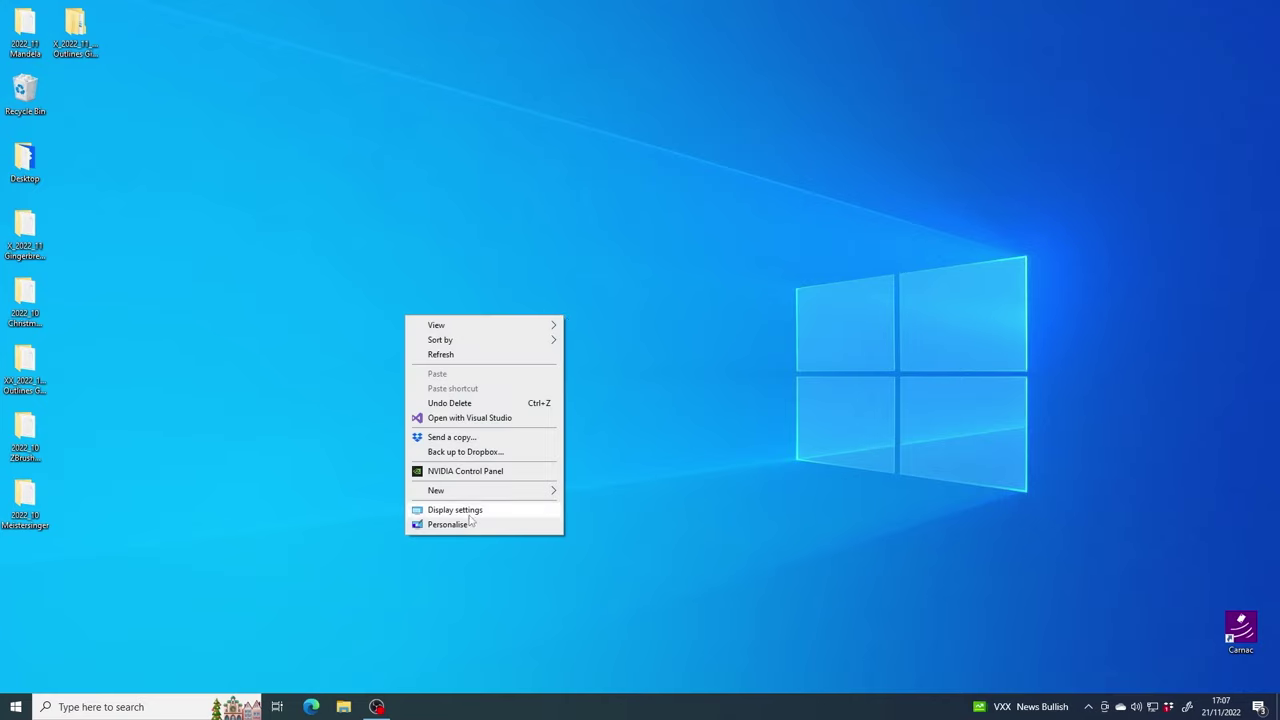
{"action": "left_click", "coordinate": [257, 578]}
{"action": "left_click", "coordinate": [16, 707]}
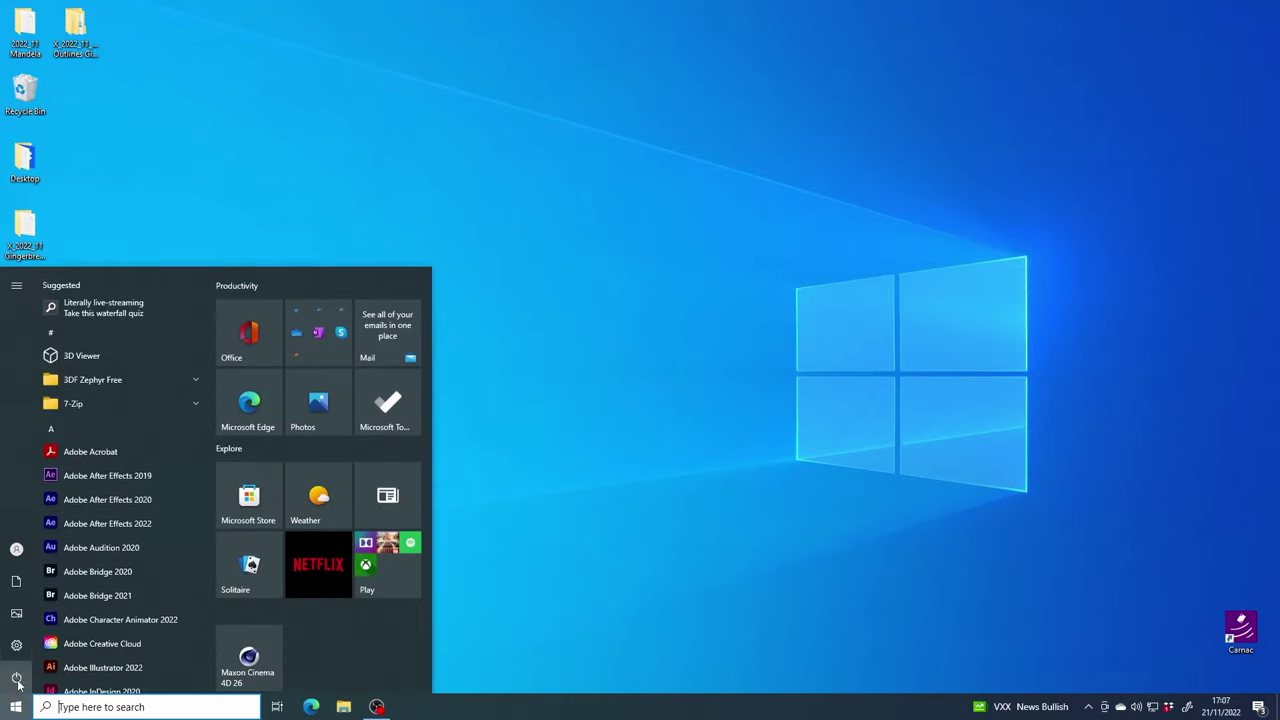
{"action": "left_click", "coordinate": [15, 646]}
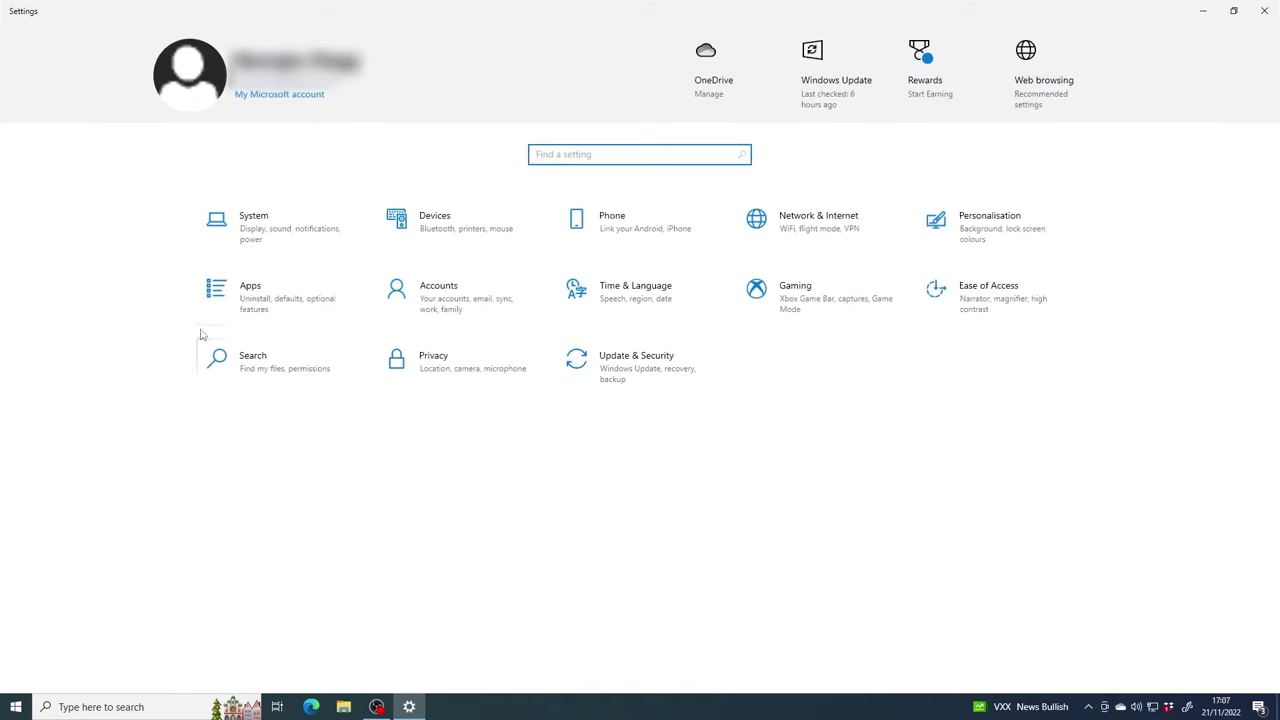
{"action": "left_click", "coordinate": [255, 228]}
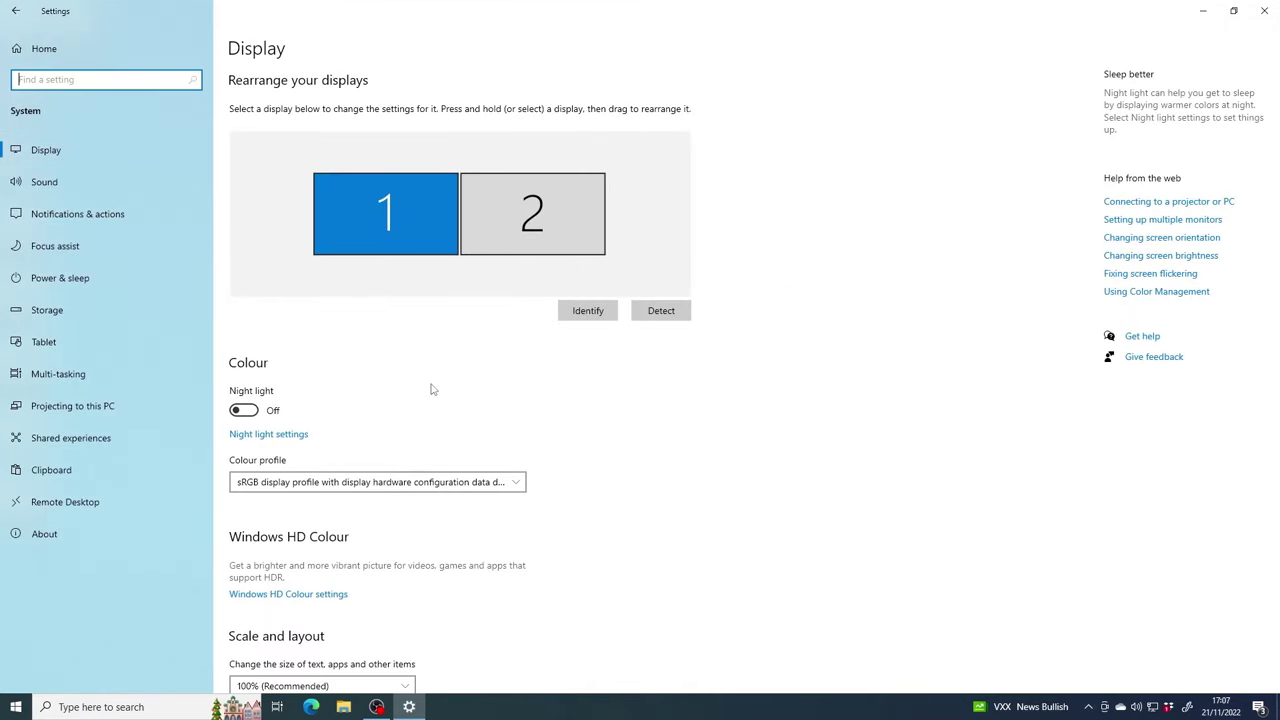
{"action": "scroll", "coordinate": [432, 389], "scroll_direction": "down", "scroll_amount": 5}
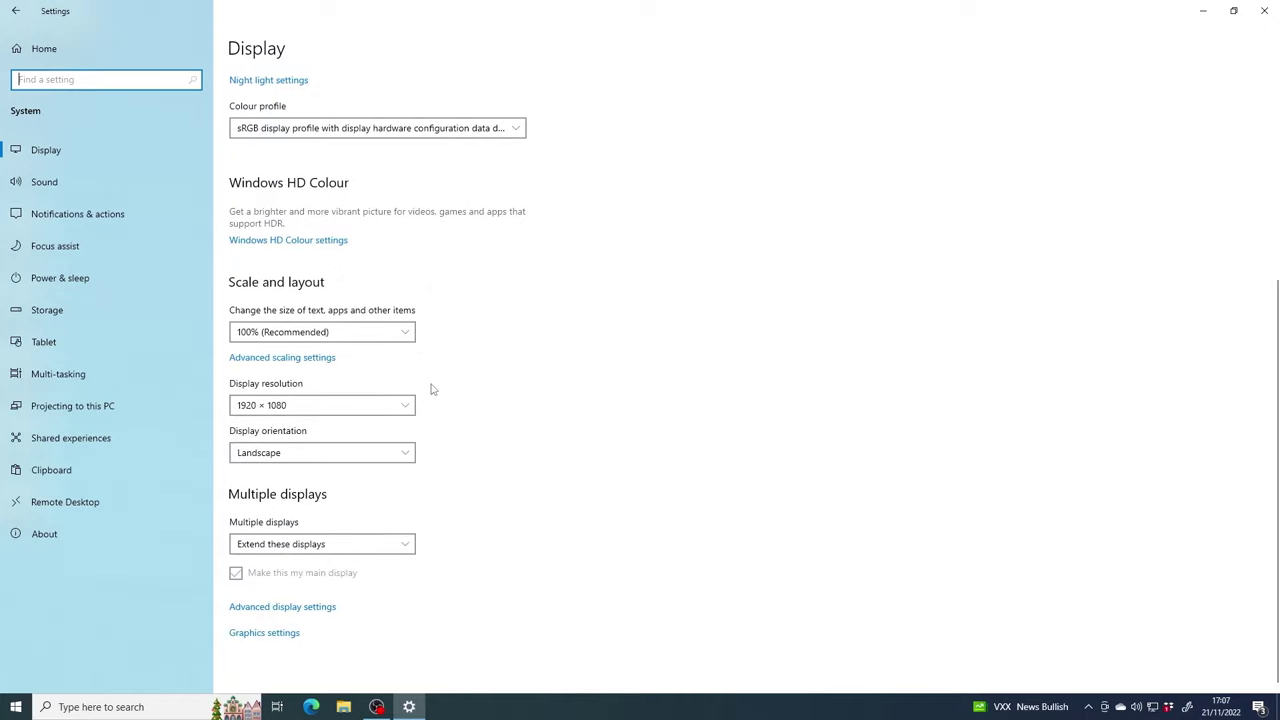
{"action": "left_click", "coordinate": [369, 406]}
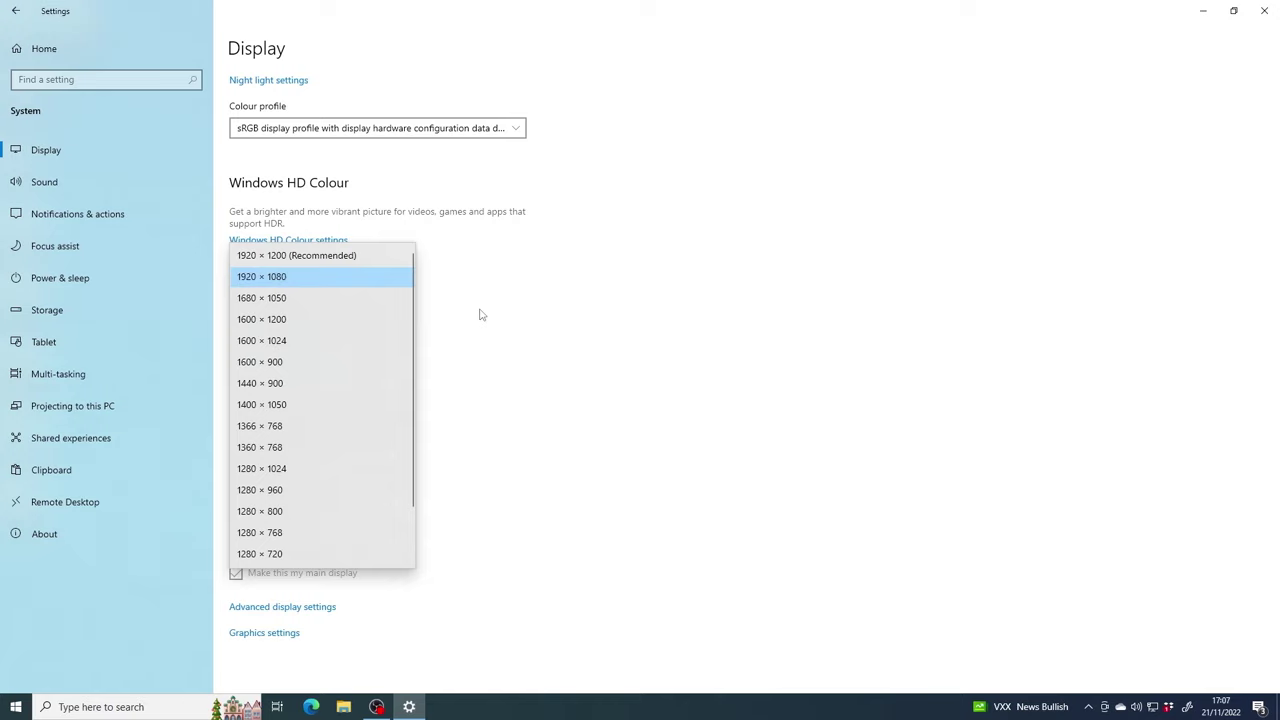
{"action": "left_click", "coordinate": [520, 320]}
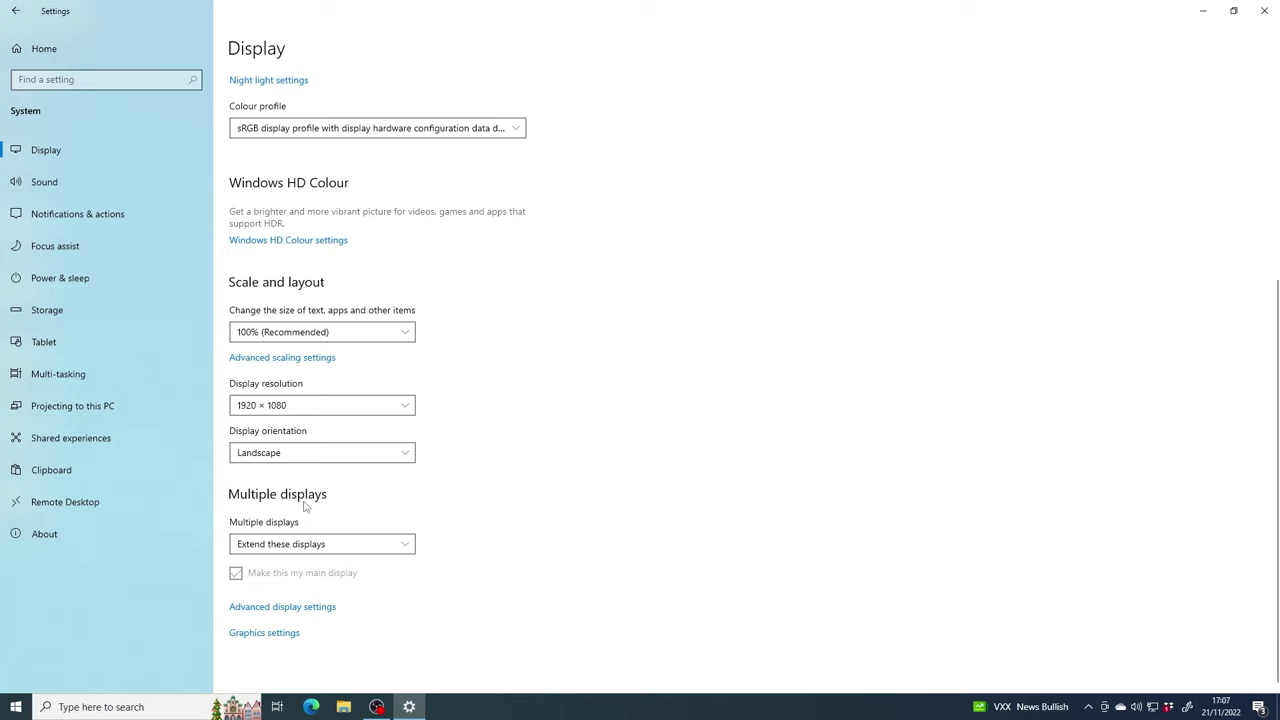
Set Multiple displays to Duplicate these displays and keep the changes.
{"action": "left_click", "coordinate": [306, 545]}
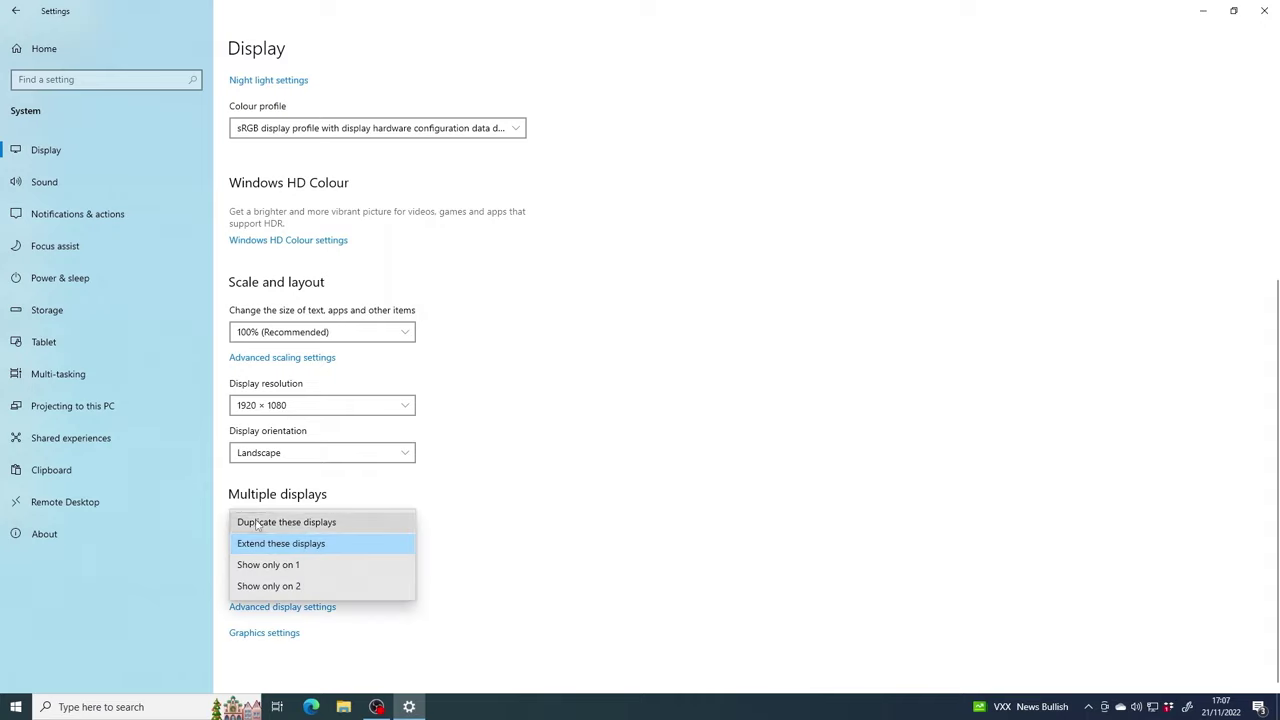
{"action": "left_click", "coordinate": [340, 522]}
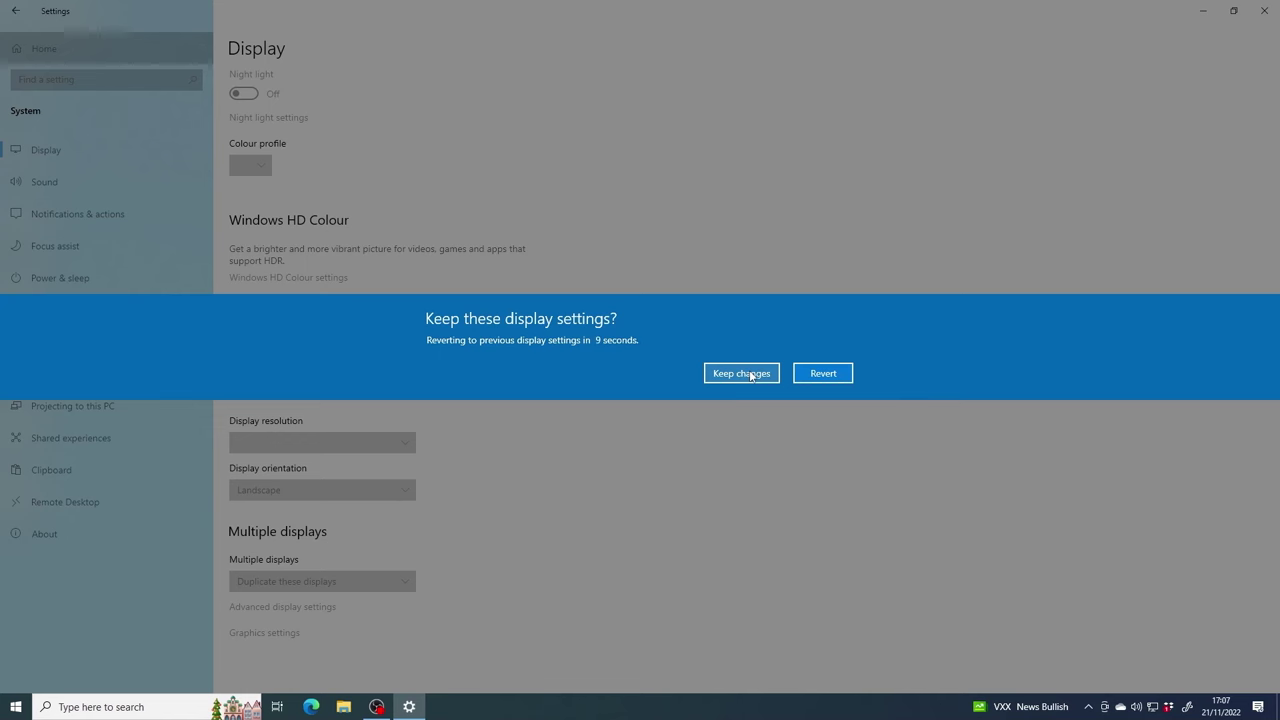
{"action": "left_click", "coordinate": [741, 373]}
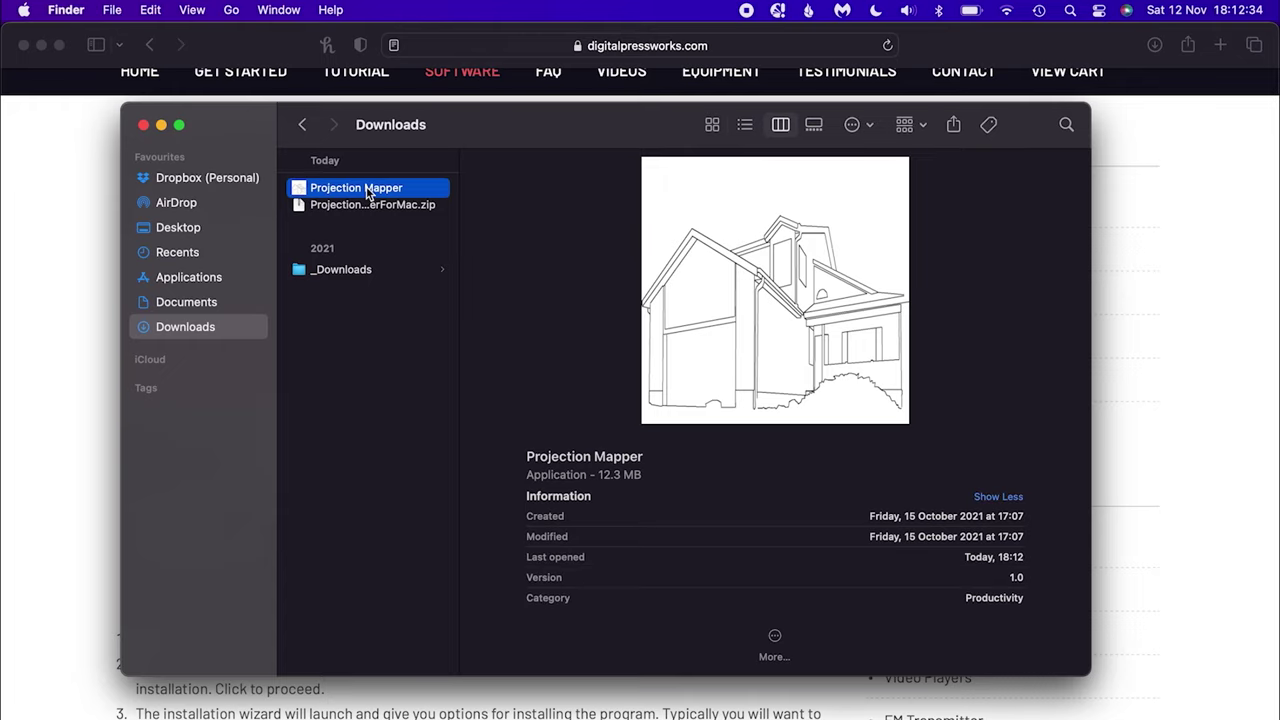
{"action": "double_click", "coordinate": [366, 190]}
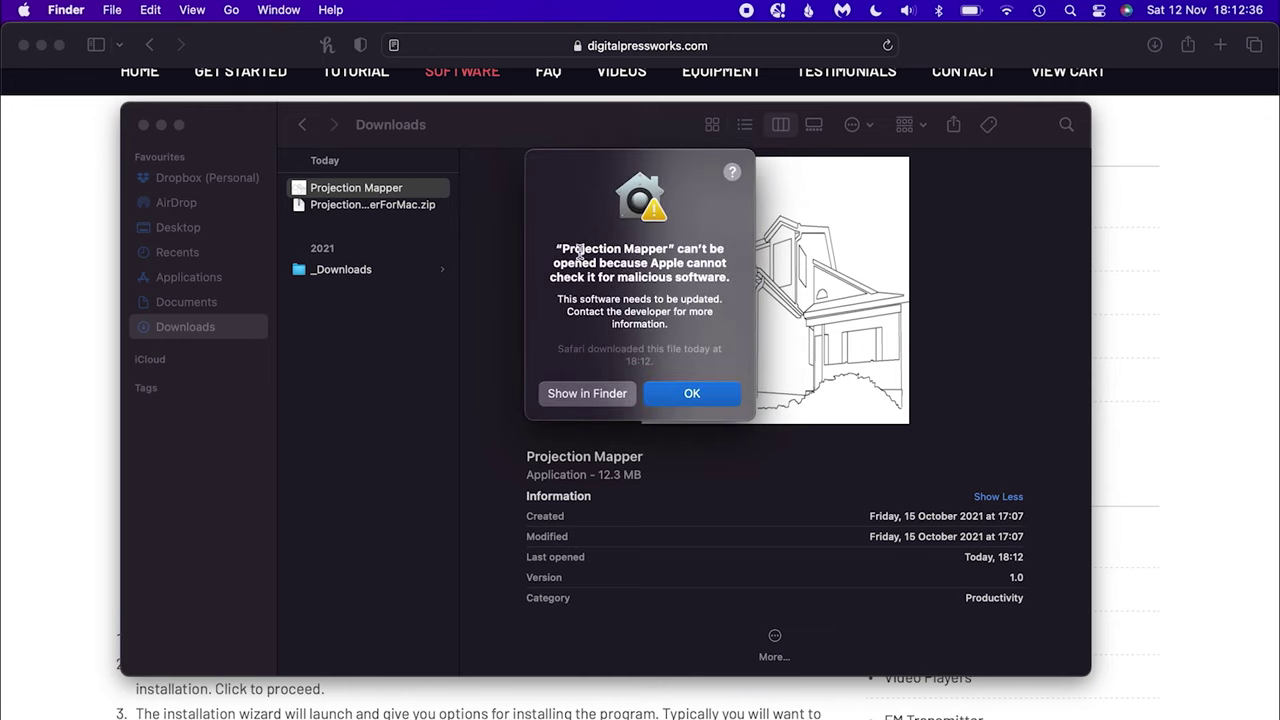
{"action": "left_click", "coordinate": [688, 394]}
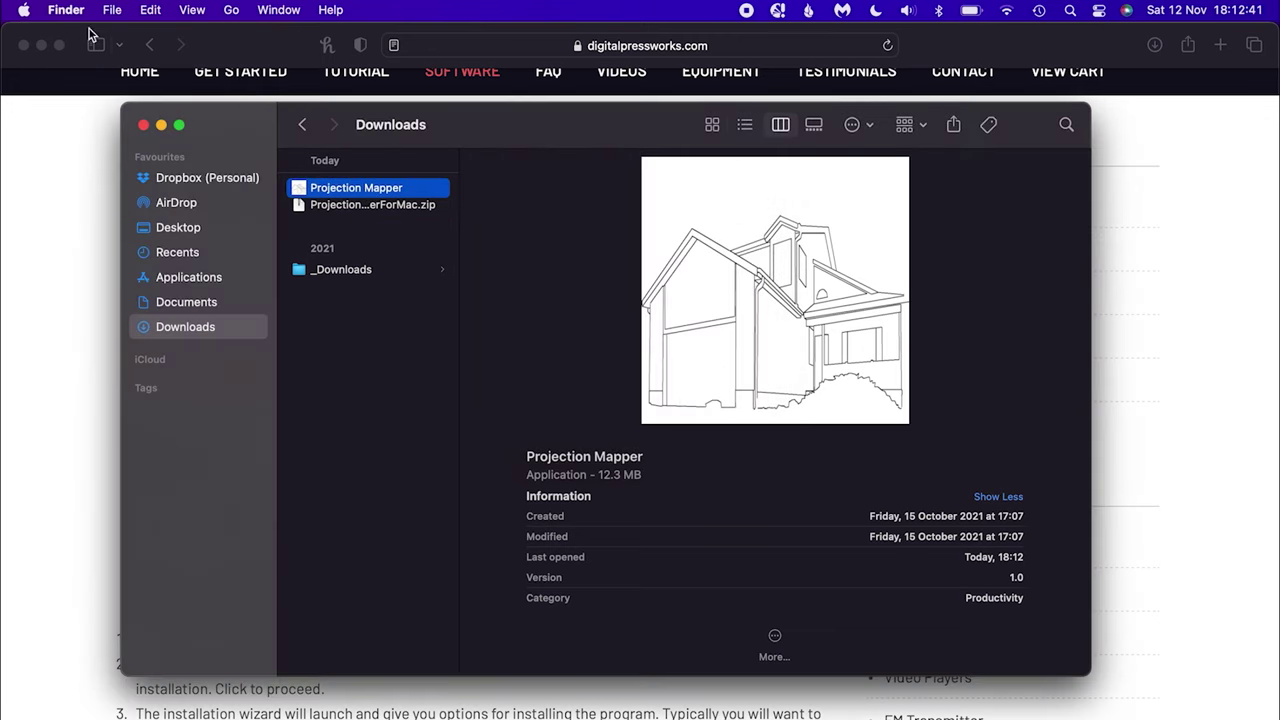
Click Open Anyway for Projection Mapper in System Preferences > Security & Privacy.
{"action": "left_click", "coordinate": [24, 12]}
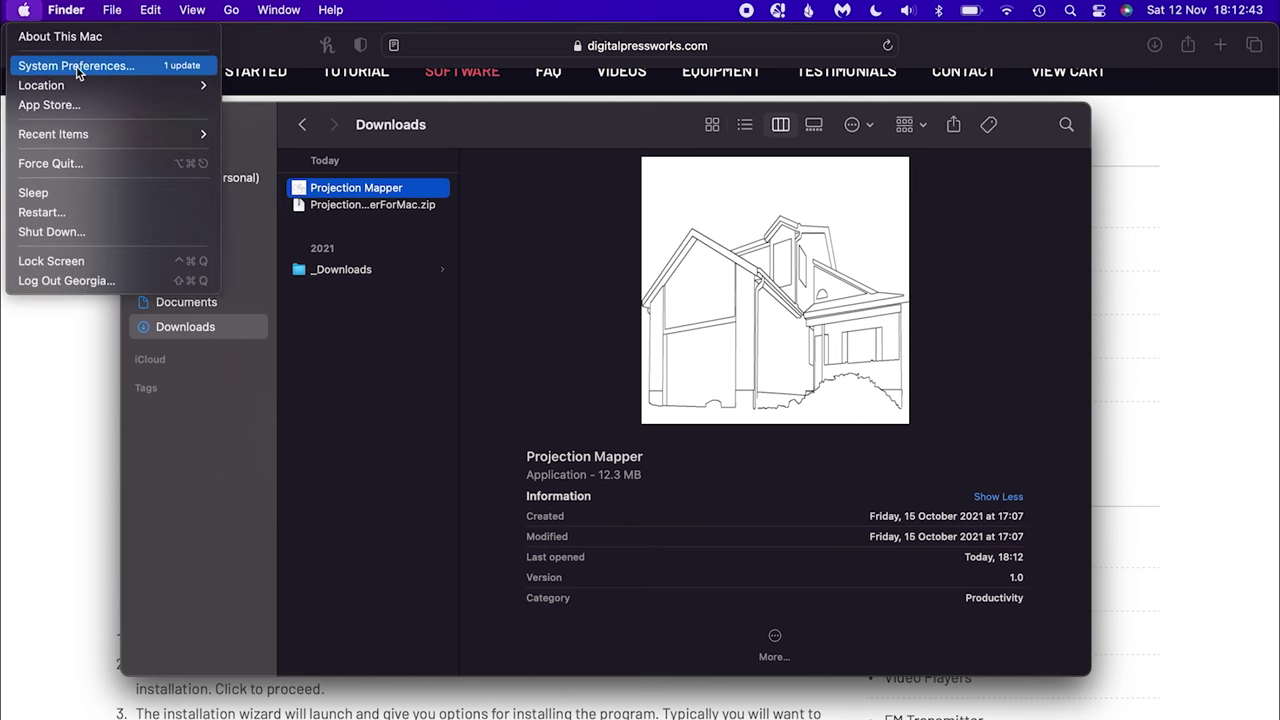
{"action": "left_click", "coordinate": [113, 73]}
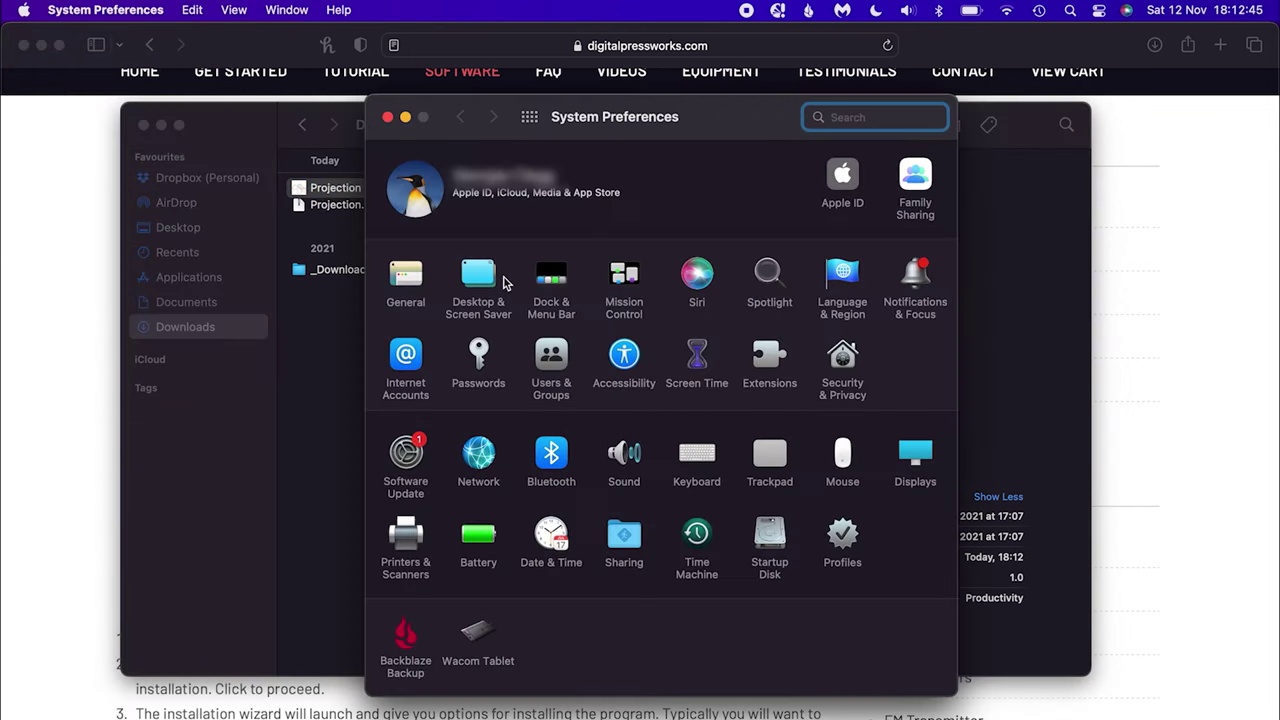
{"action": "left_click", "coordinate": [848, 360]}
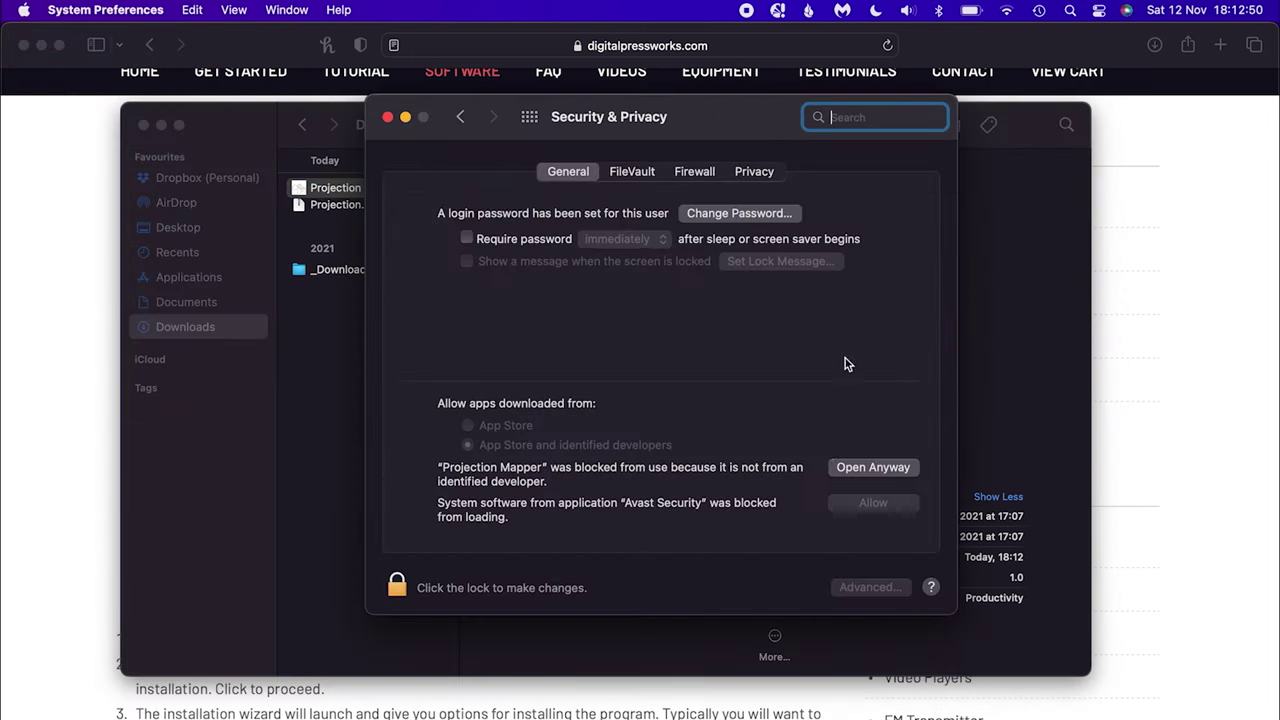
{"action": "left_click", "coordinate": [872, 467]}
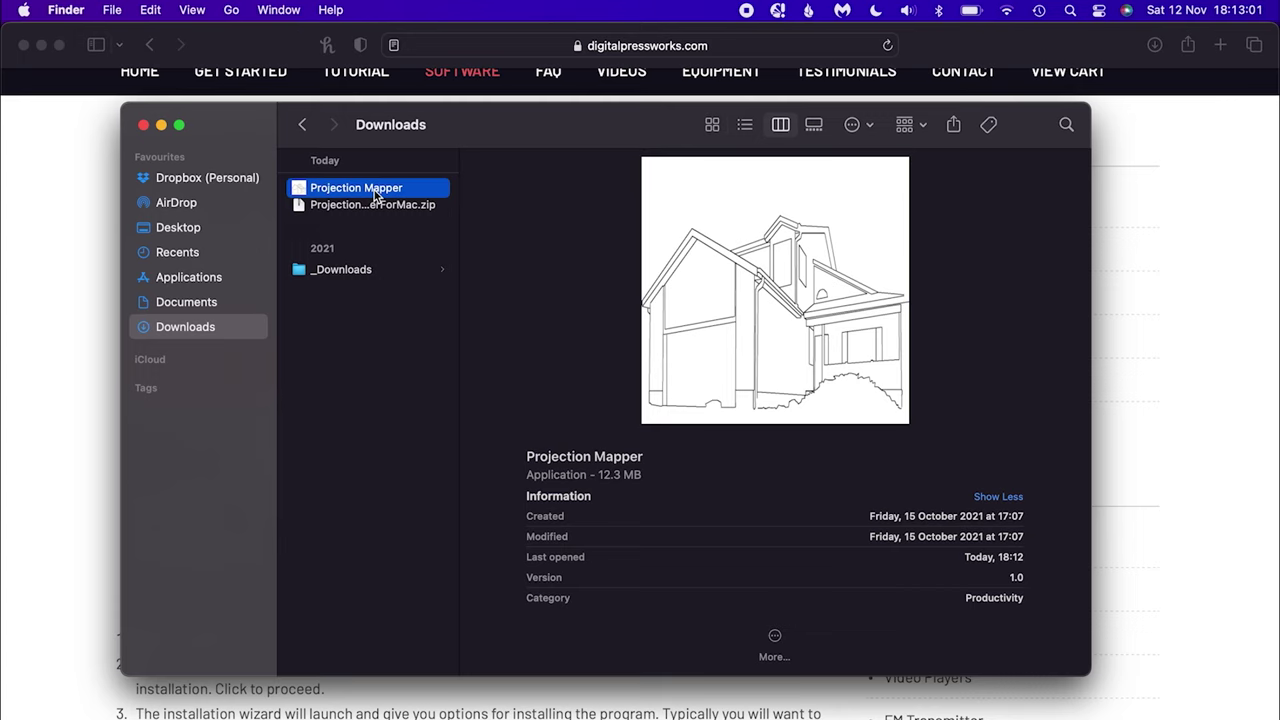
Launch Projection Mapper from Finder with right-click Open and confirm the unverified app.
{"action": "right_click", "coordinate": [374, 190]}
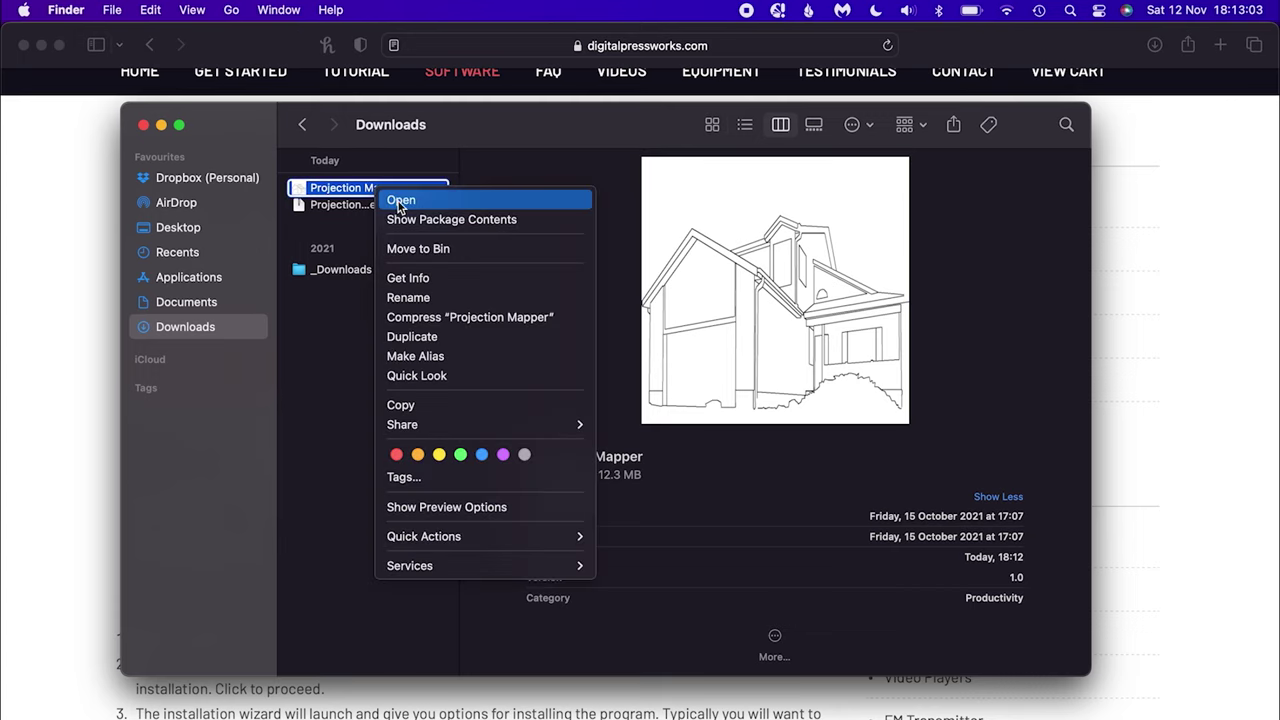
{"action": "left_click", "coordinate": [476, 201]}
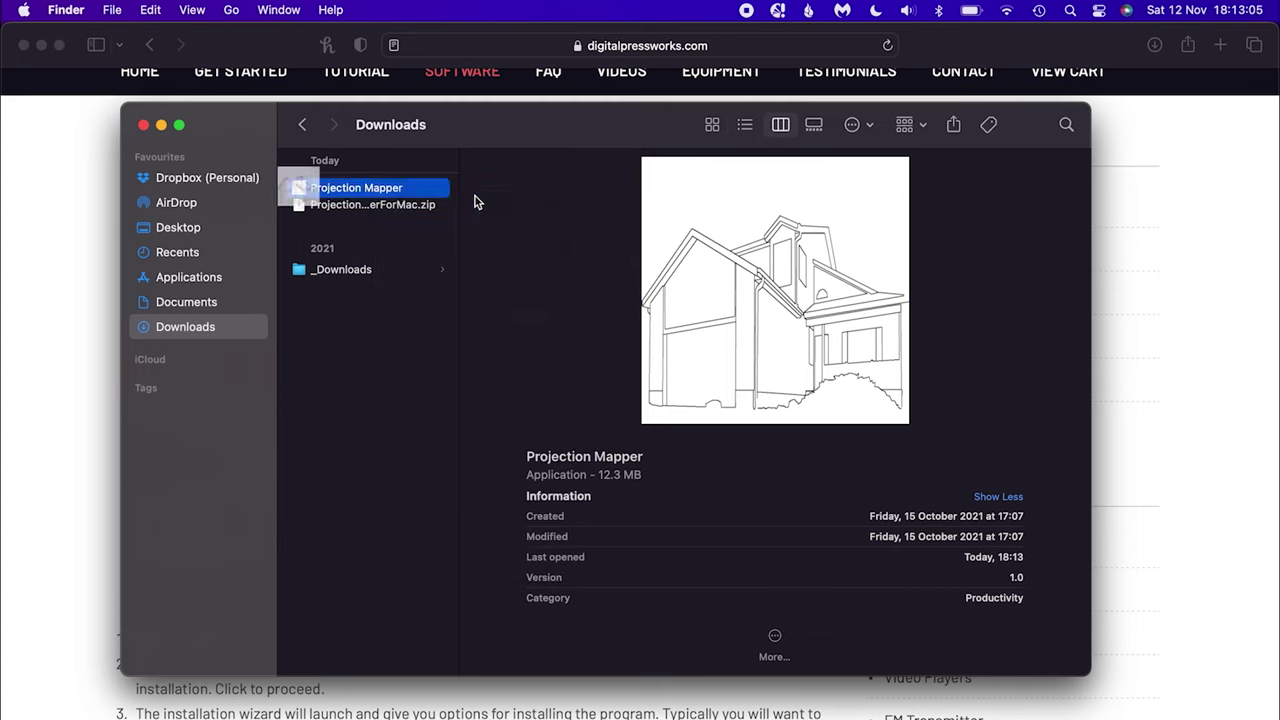
{"action": "left_click", "coordinate": [622, 378]}
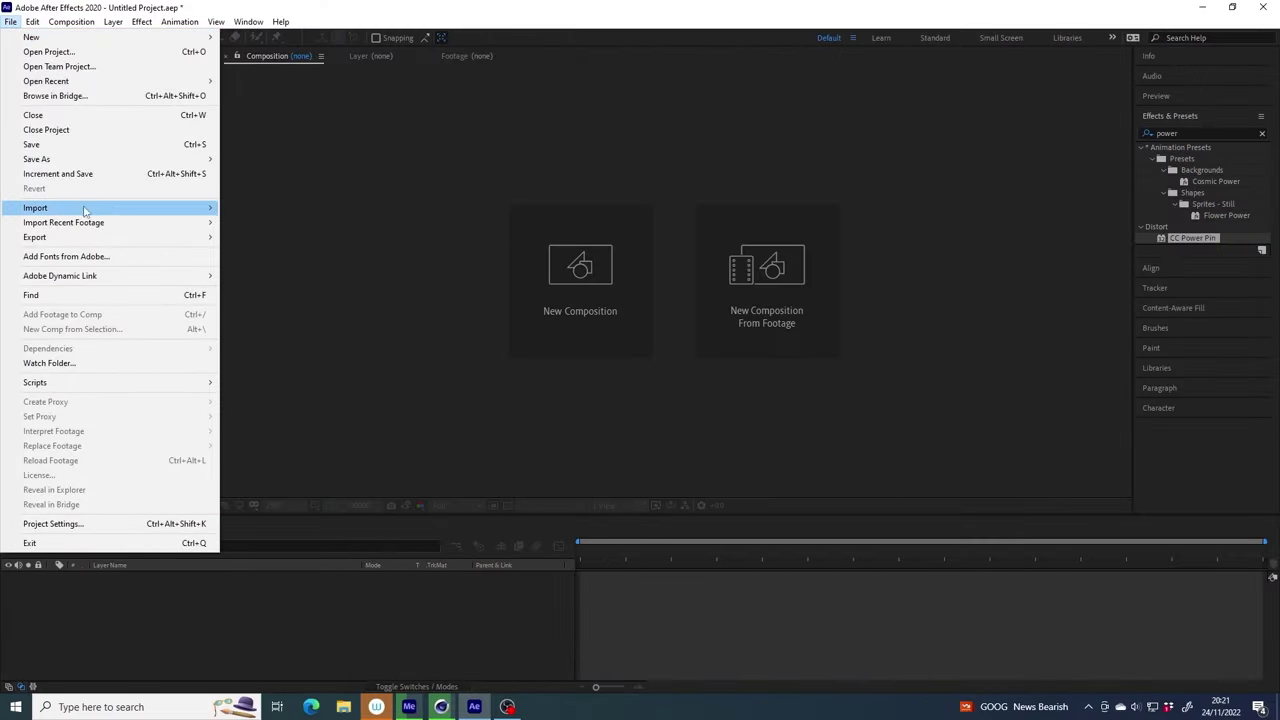
Import House_Outlines.png into the After Effects project.
{"action": "mouse_move", "coordinate": [85, 210]}
{"action": "left_click", "coordinate": [282, 207]}
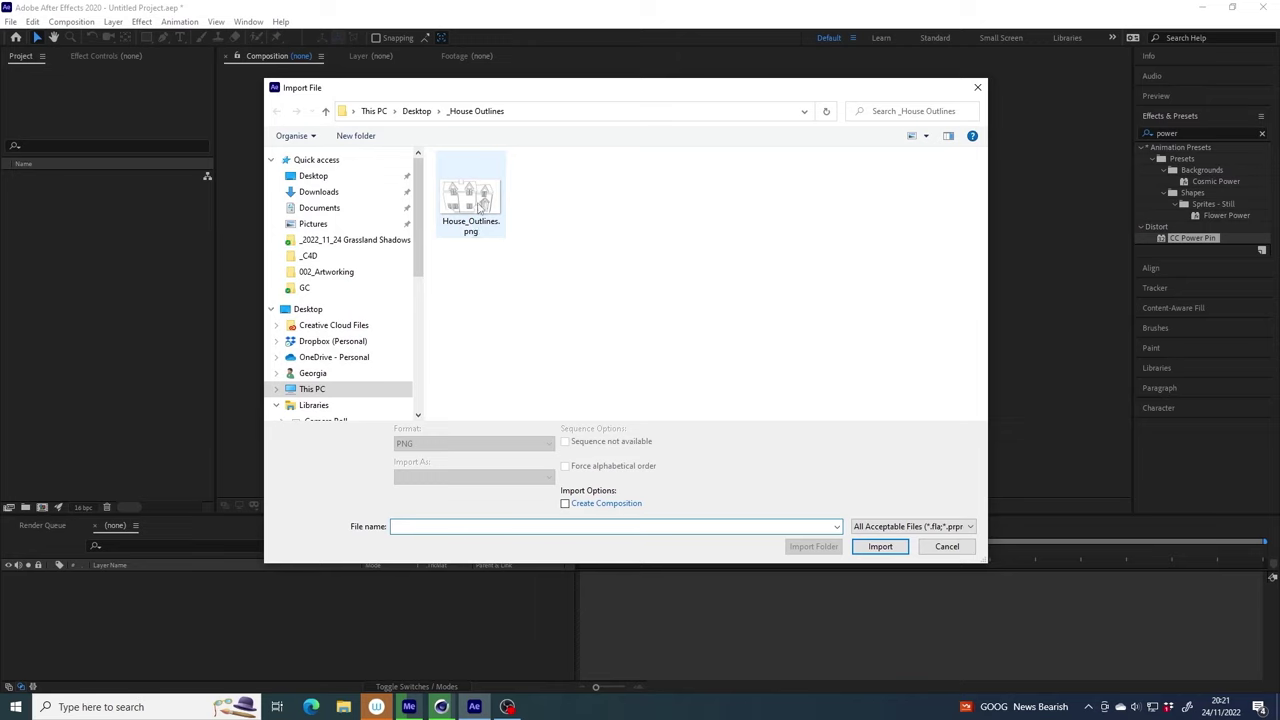
{"action": "left_click", "coordinate": [481, 203]}
{"action": "left_click", "coordinate": [880, 537]}
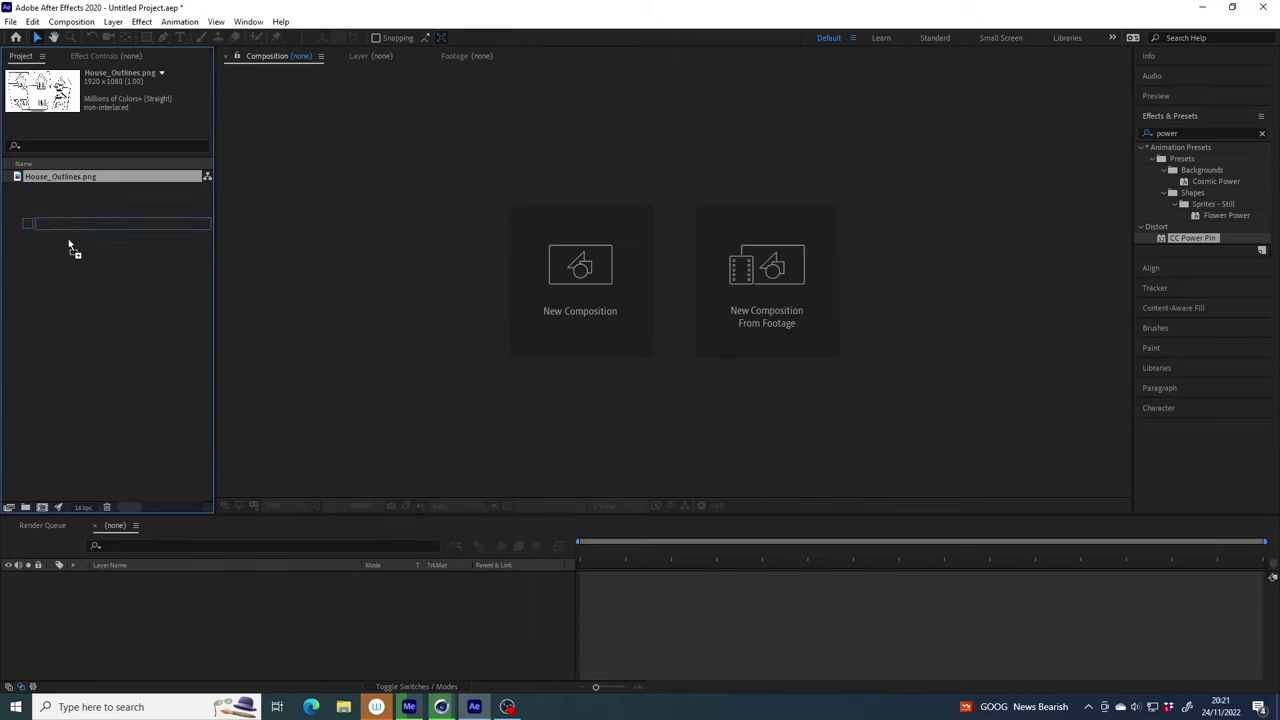
Create a House_Outlines composition from the drawing and accept its HDTV 1080 25 settings.
{"action": "left_click_drag", "start_coordinate": [47, 512], "coordinate": [45, 510]}
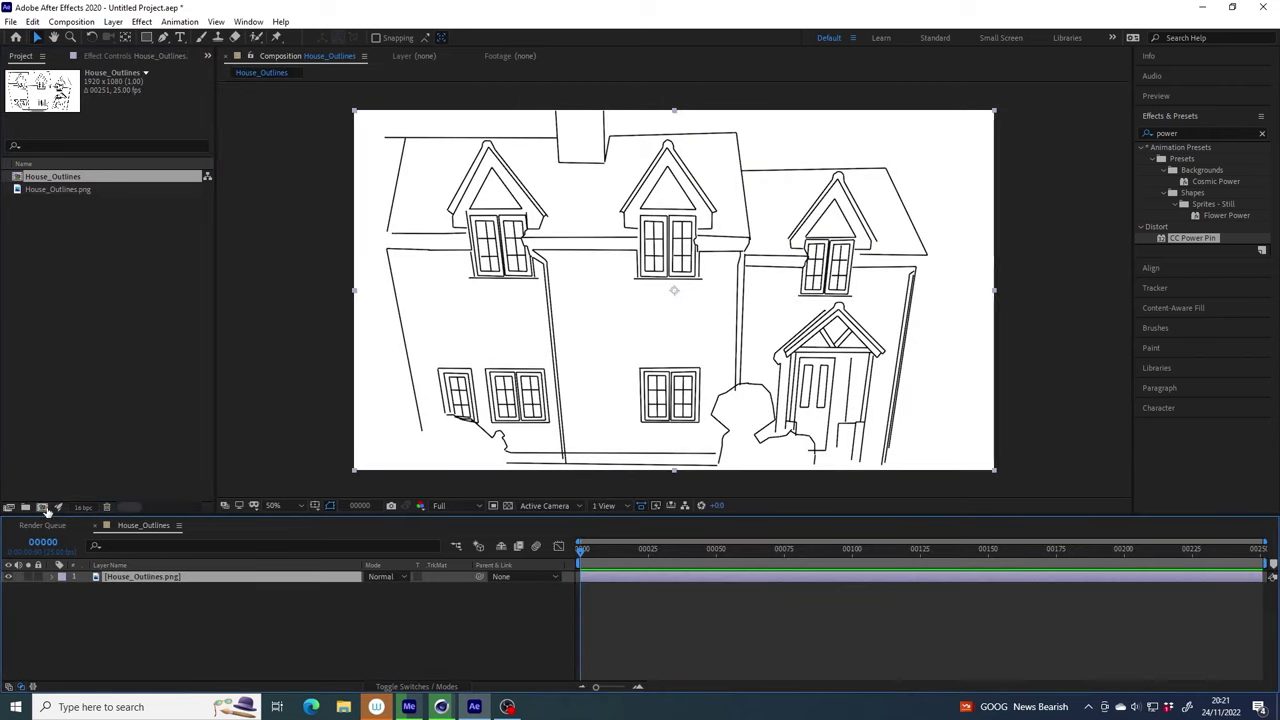
{"action": "left_click", "coordinate": [71, 21]}
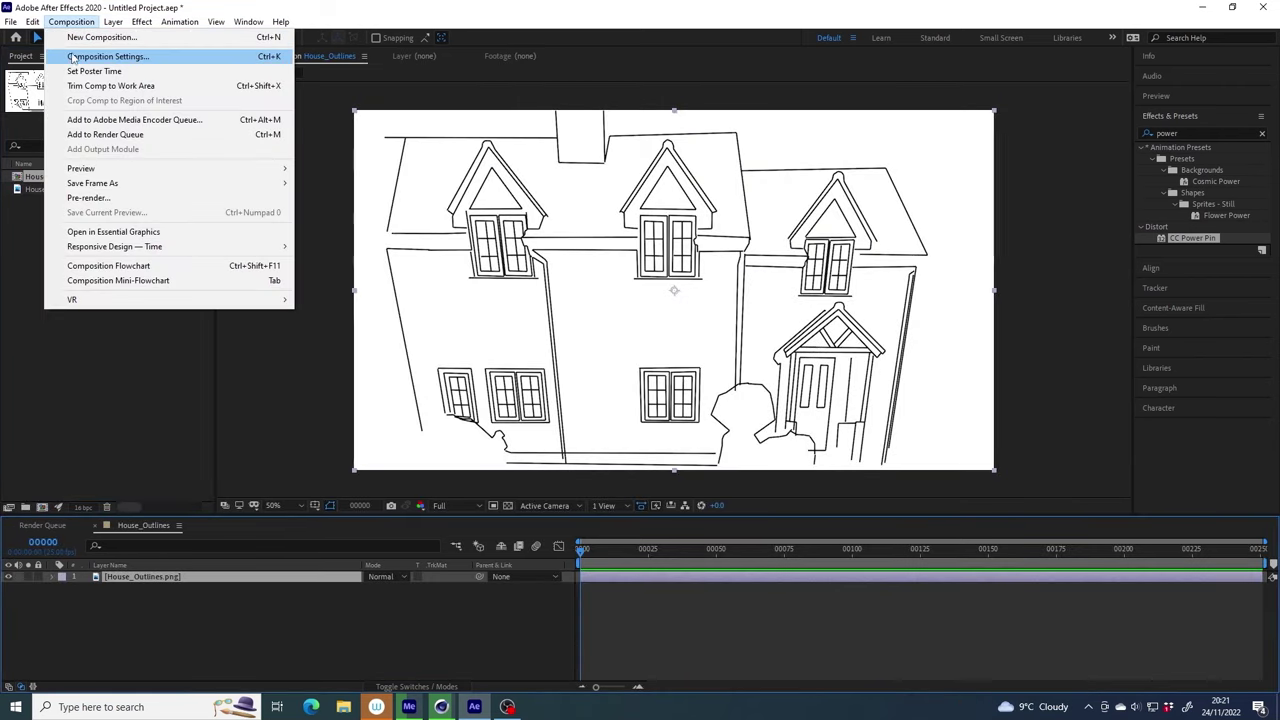
{"action": "left_click", "coordinate": [92, 56]}
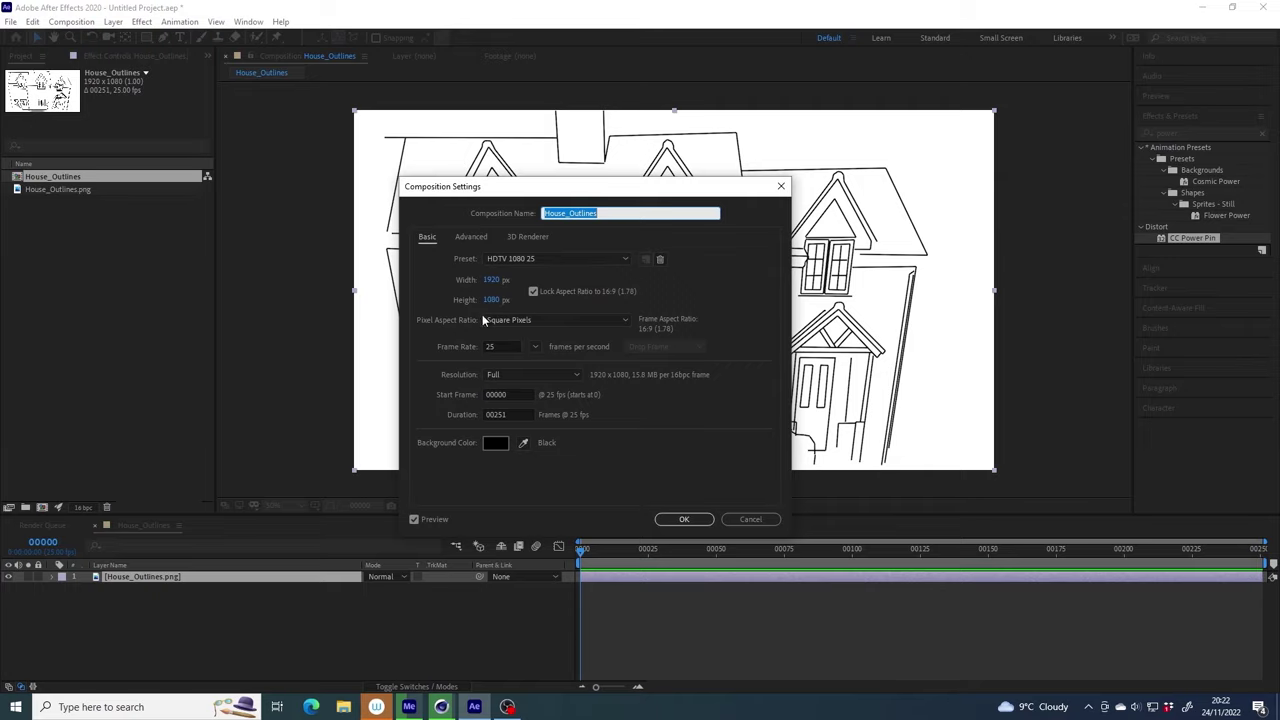
{"action": "left_click", "coordinate": [686, 521]}
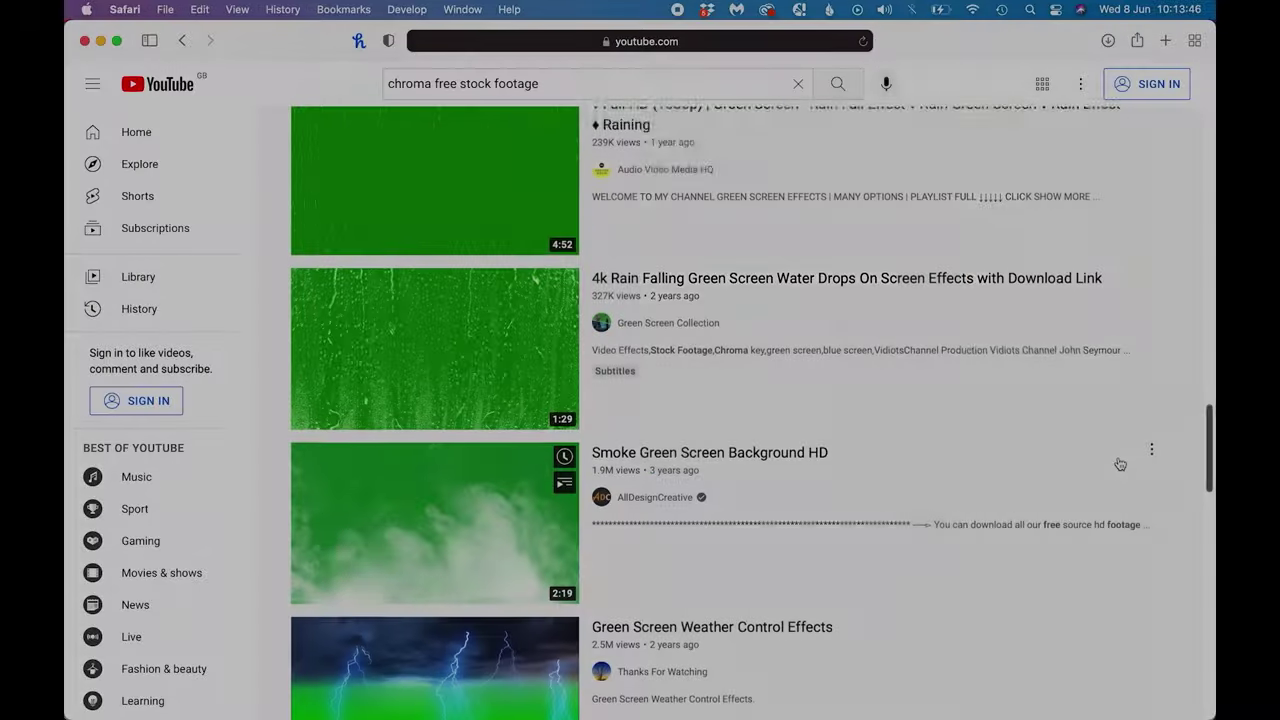
Scroll through the stock pages and open the lumabox.com shop to browse holiday graphics like Wrapping Paper.
{"action": "scroll", "coordinate": [1120, 460], "scroll_direction": "down", "scroll_amount": 3}
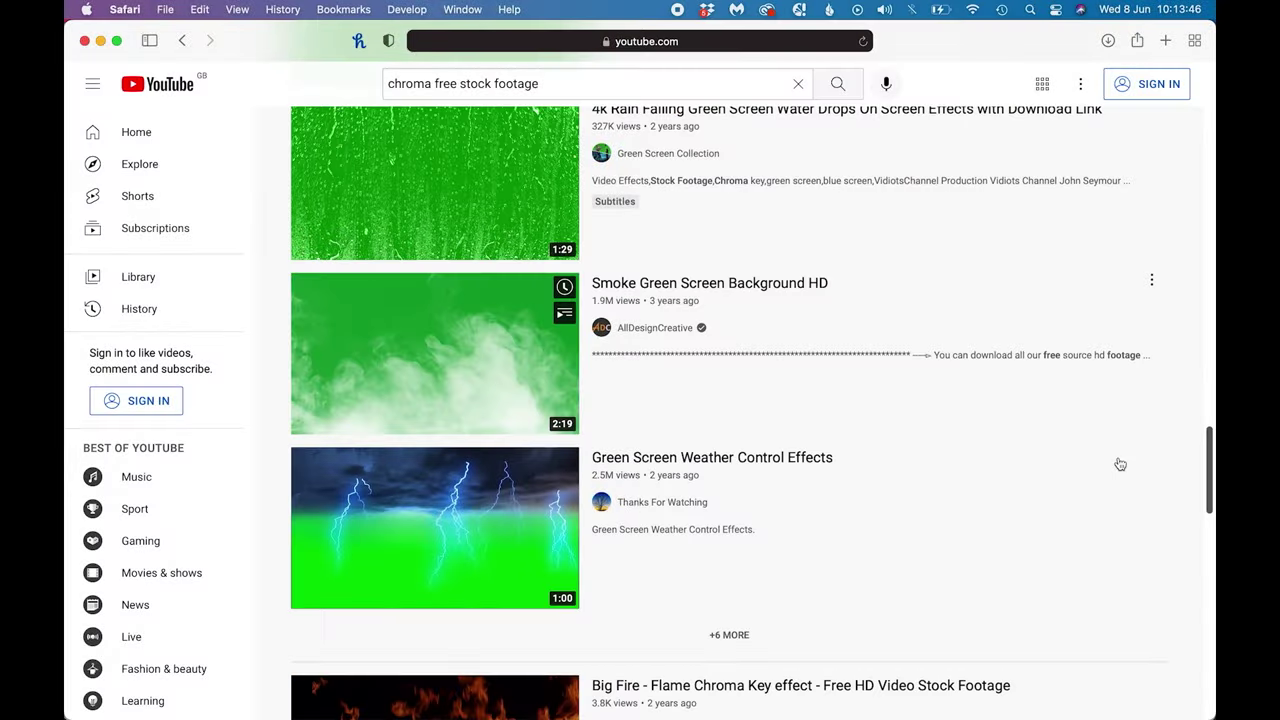
{"action": "scroll", "coordinate": [1120, 462], "scroll_direction": "down", "scroll_amount": 5}
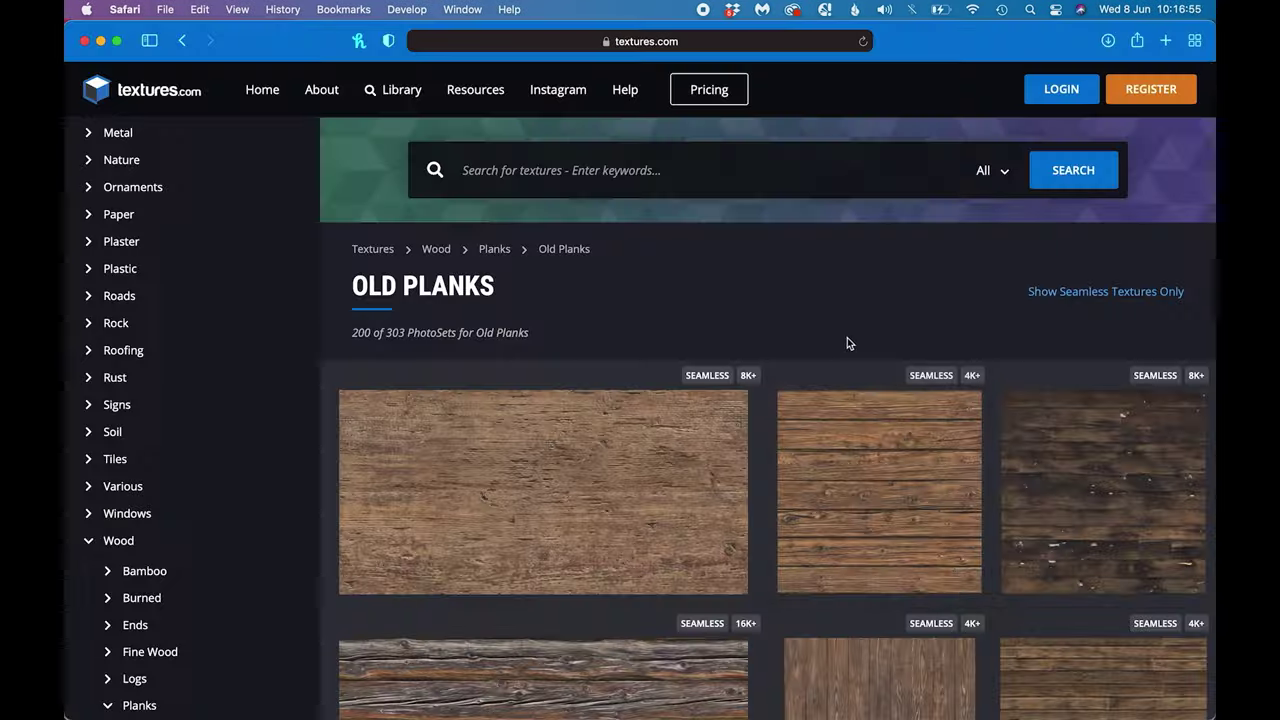
{"action": "scroll", "coordinate": [894, 443], "scroll_direction": "down", "scroll_amount": 10}
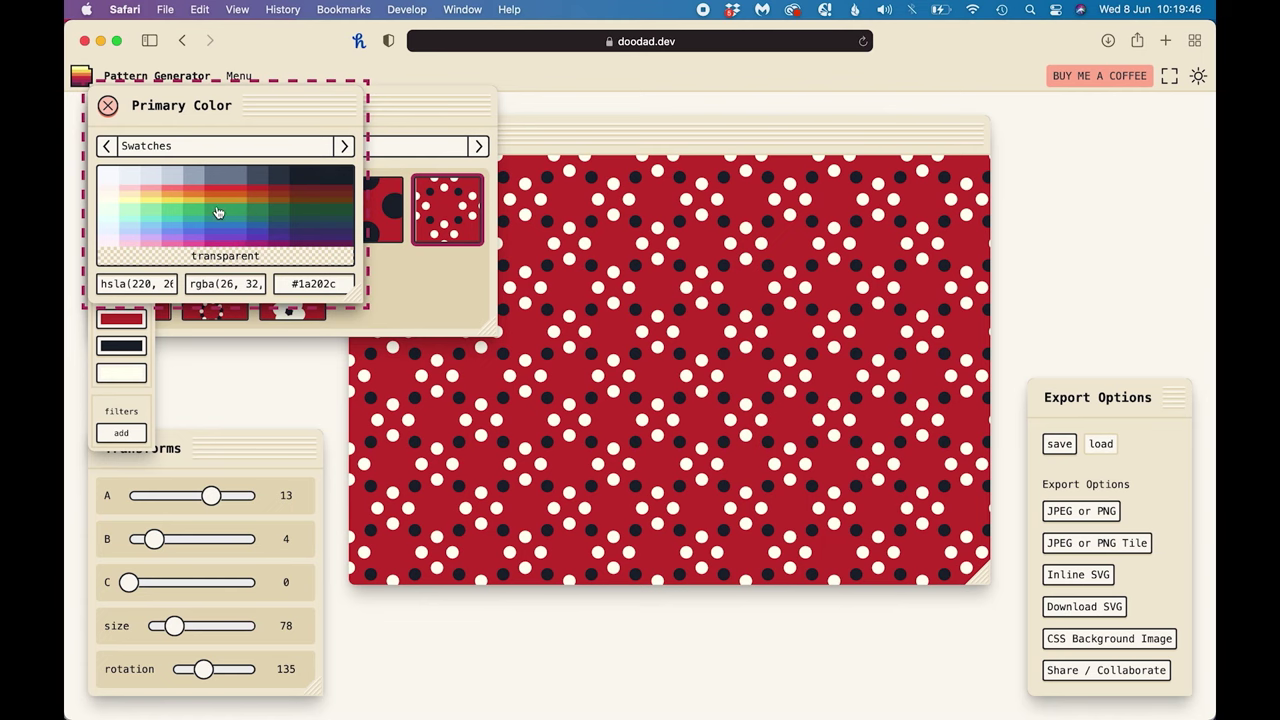
{"action": "left_click", "coordinate": [218, 212]}
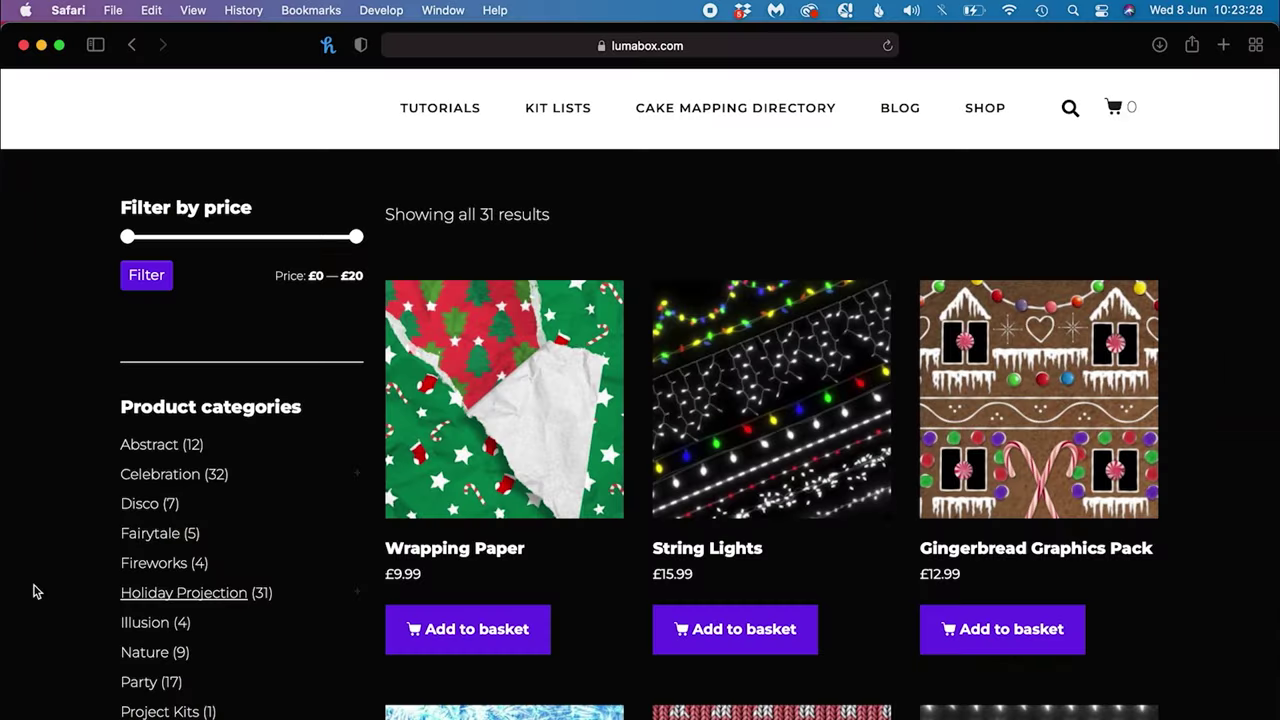
{"action": "scroll", "coordinate": [32, 591], "scroll_direction": "down", "scroll_amount": 5}
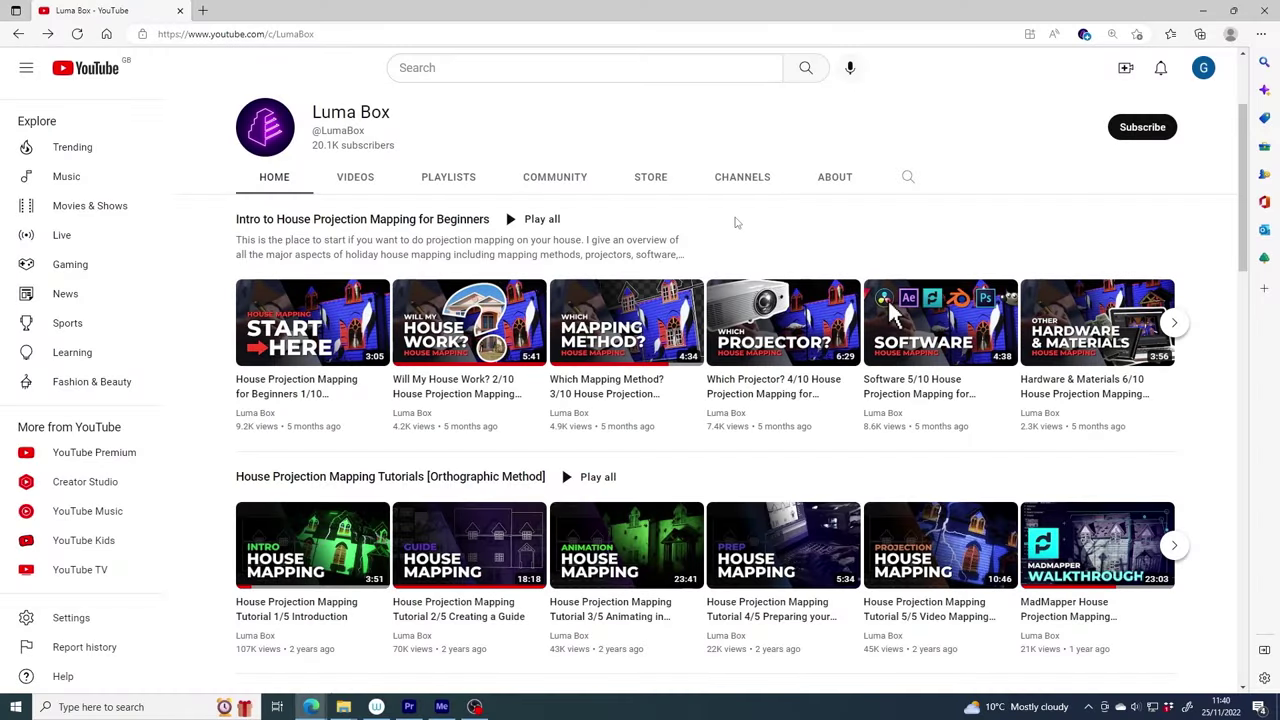
Advance the beginners carousel to reveal videos 5/10 through 10/10.
{"action": "left_click", "coordinate": [1174, 322]}
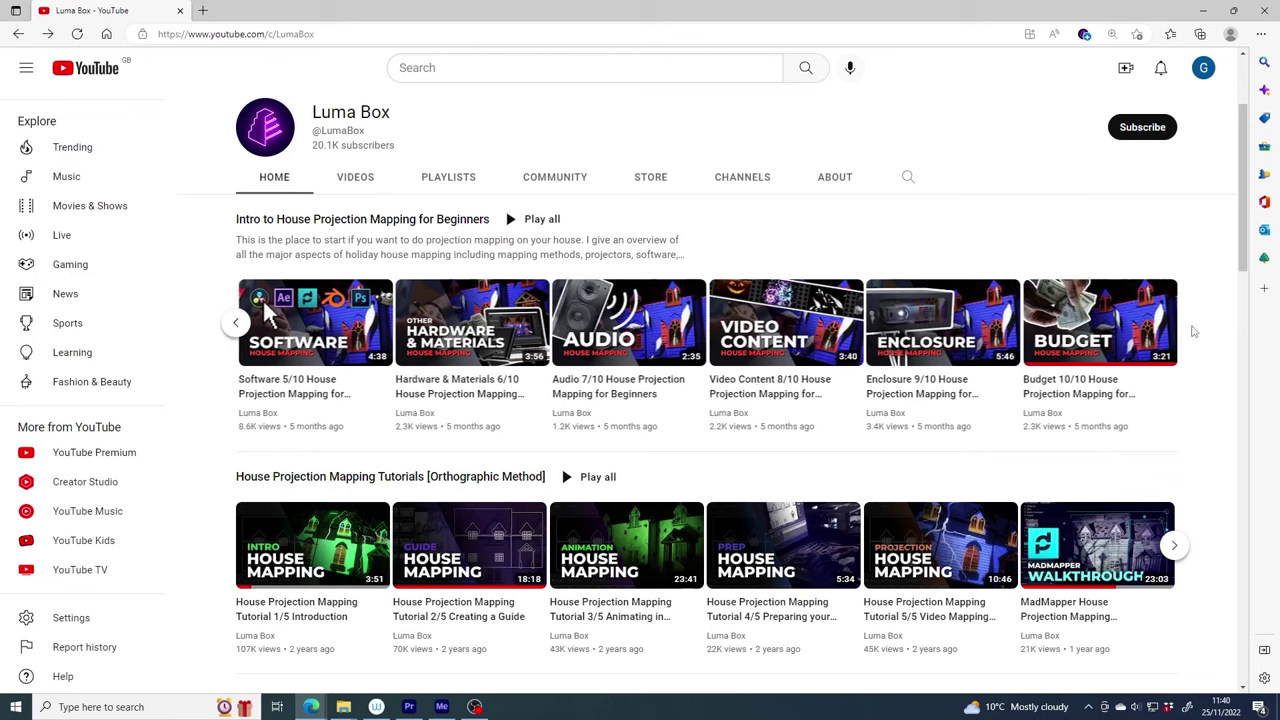